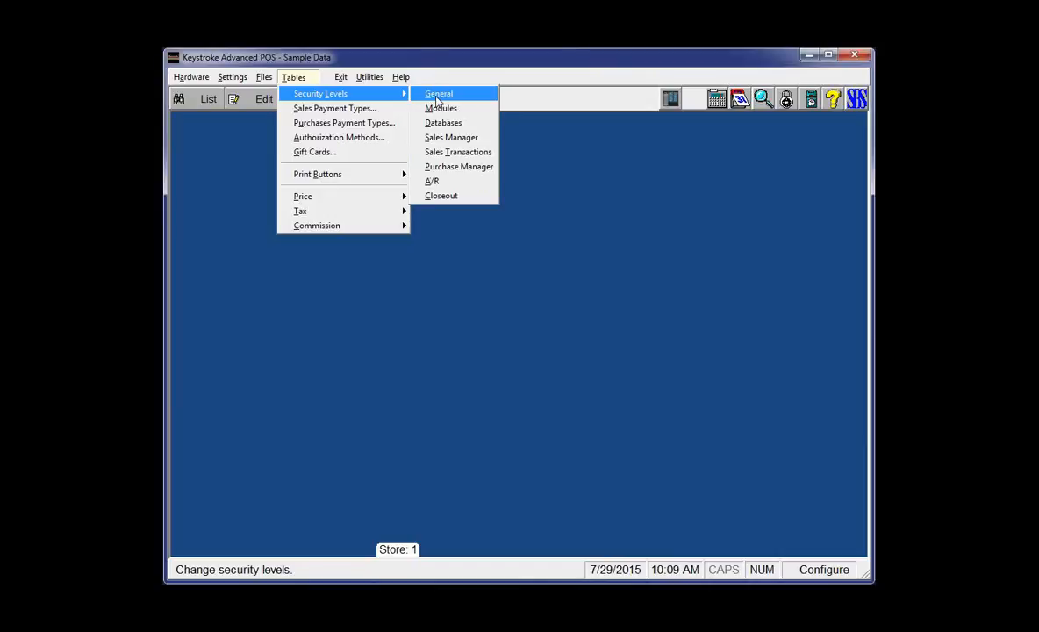
- Set the Open Drawer security level to 4 in the General security levels
click(437, 101)
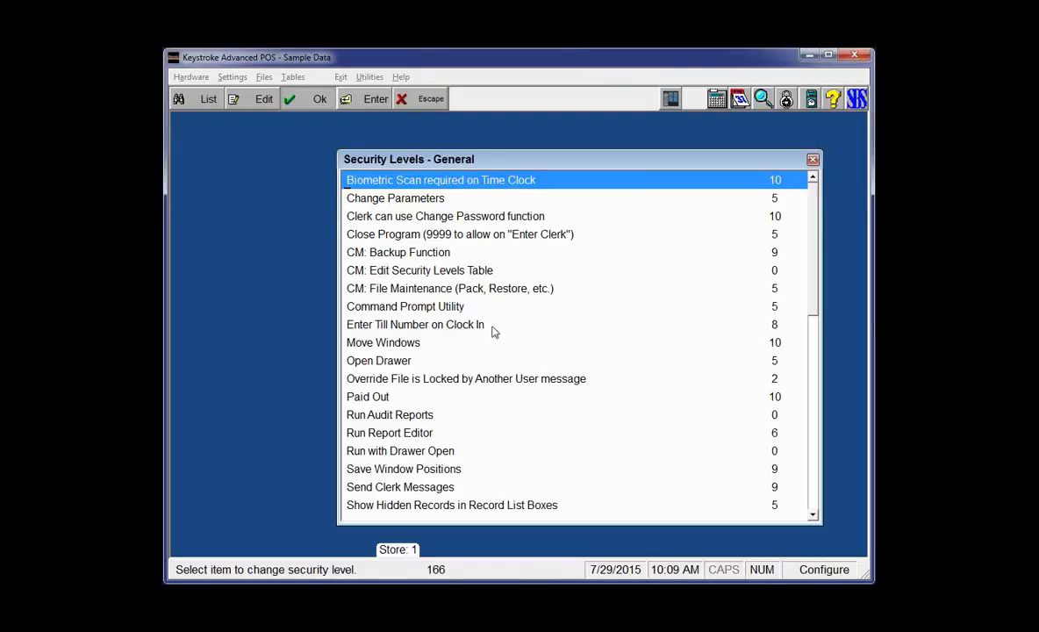
click(404, 364)
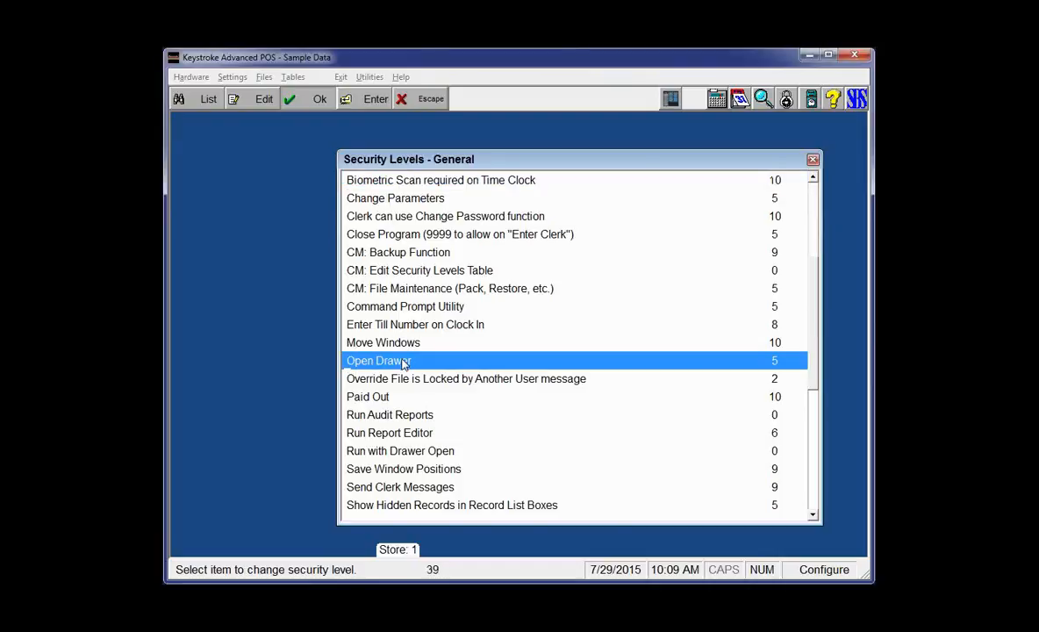
double_click(802, 366)
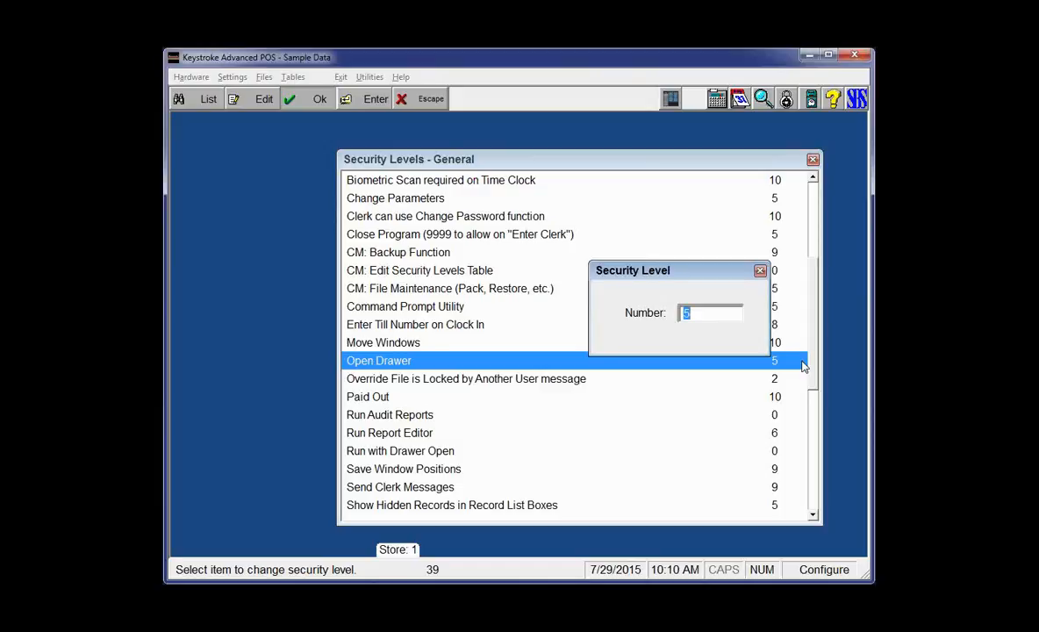
text(4)
key(Return)
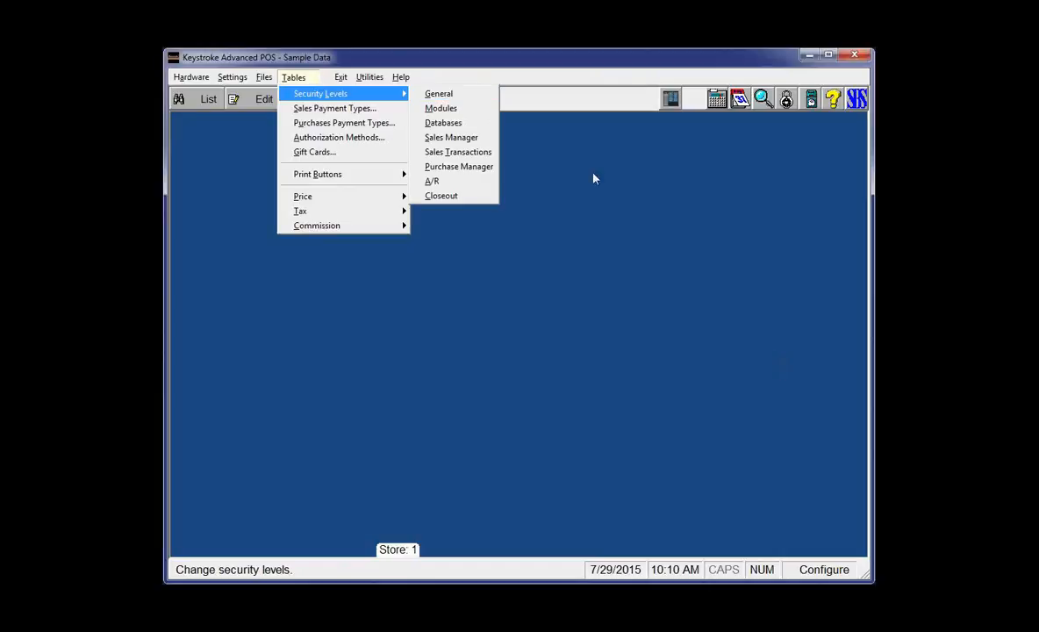
- Review the security levels for Modules and Databases
click(467, 115)
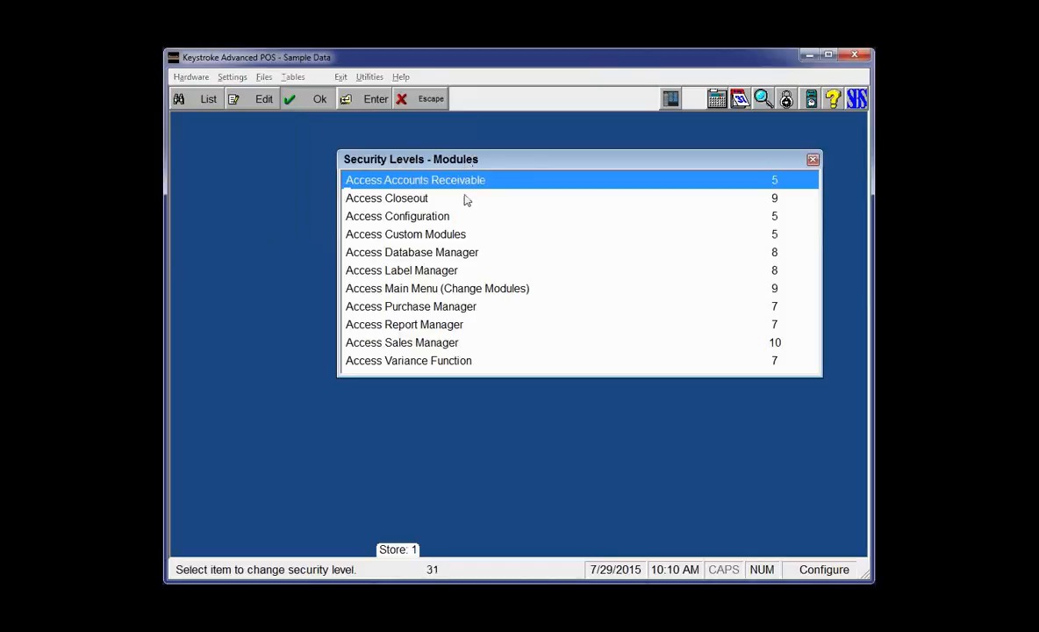
key(Escape)
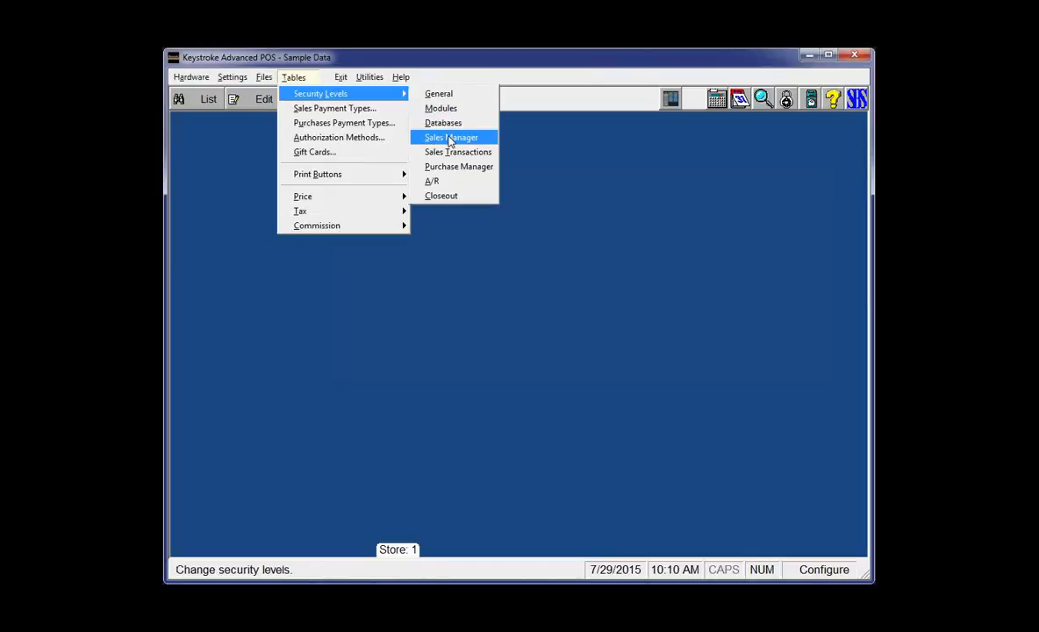
click(443, 123)
- Examine the functions and their assigned levels in the Sales Manager security level list
click(445, 138)
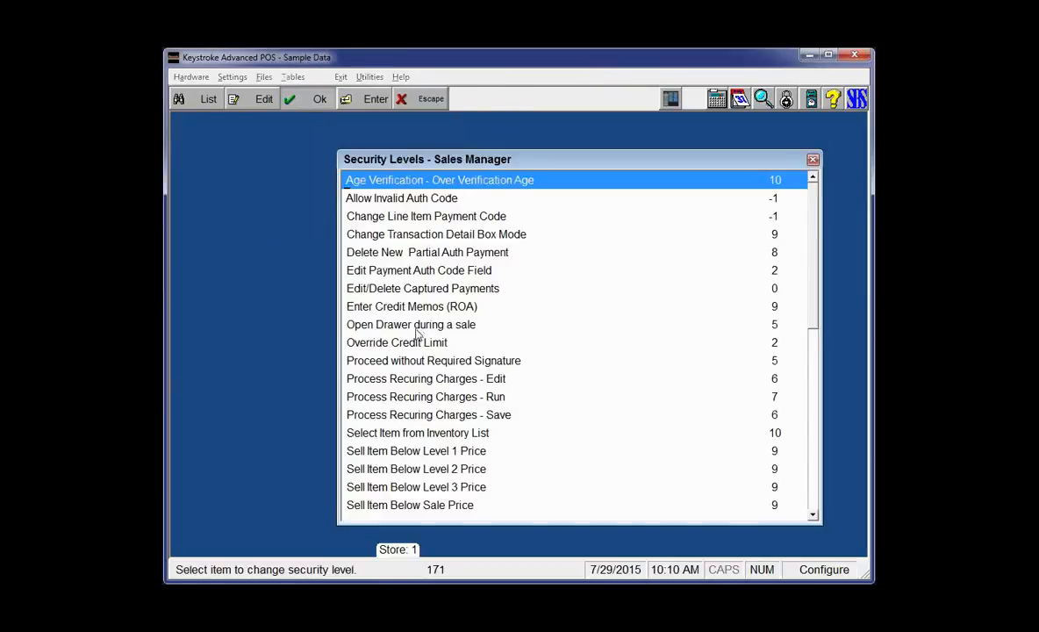
key(Down)
key(Down)
key(Down)
key(Down)
key(Down)
key(Down)
key(Down)
key(Down)
key(Down)
key(Down)
key(Down)
key(Down)
key(Down)
key(Down)
key(Down)
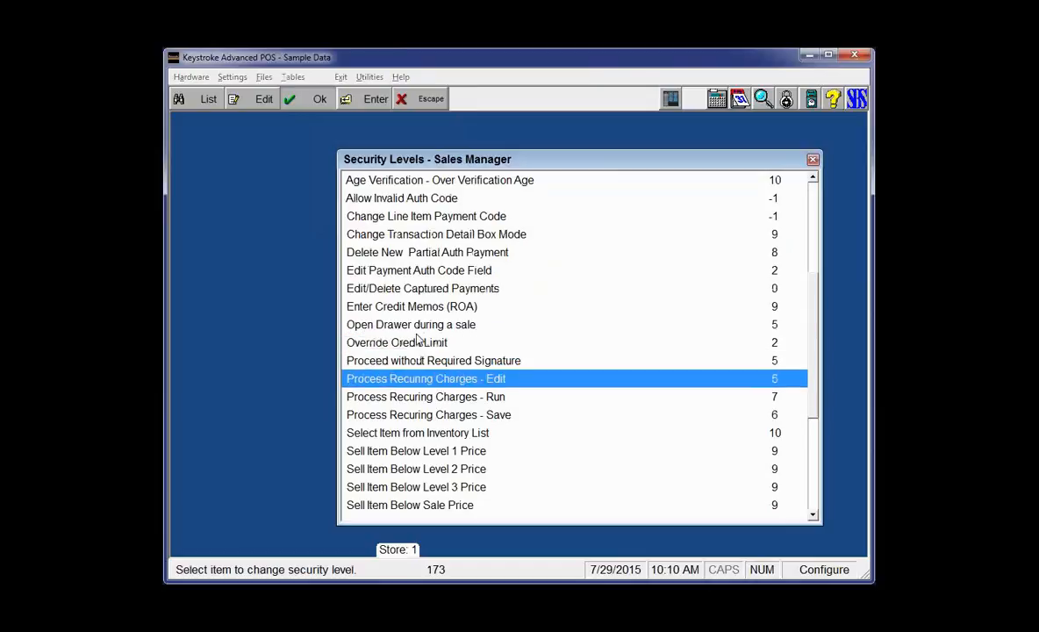
key(Down)
key(Down)
key(Down)
key(Down)
key(Down)
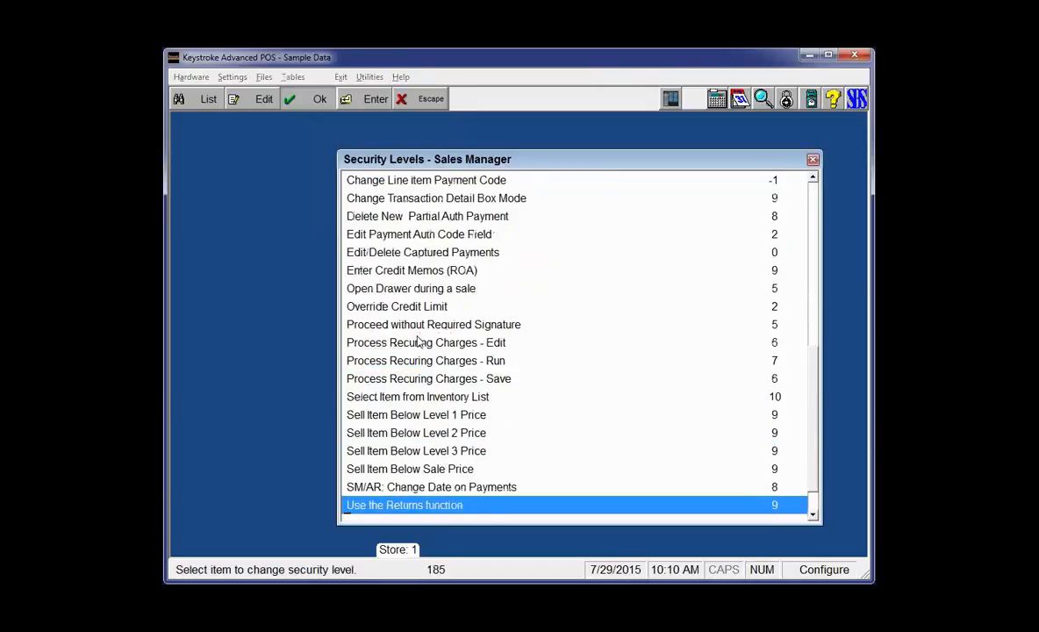
key(Up)
key(Up)
key(Up)
key(Up)
key(Up)
key(Up)
key(Up)
key(Up)
key(Up)
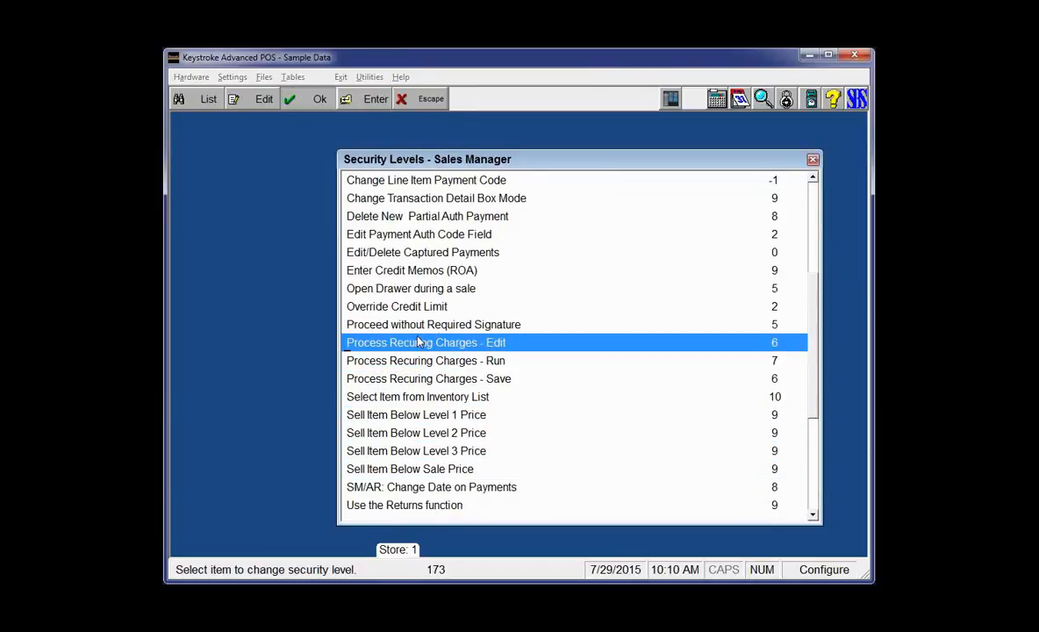
key(Down)
key(Down)
key(Down)
key(Up)
key(Up)
key(Up)
key(Up)
key(Down)
key(Down)
key(Down)
key(Down)
key(Down)
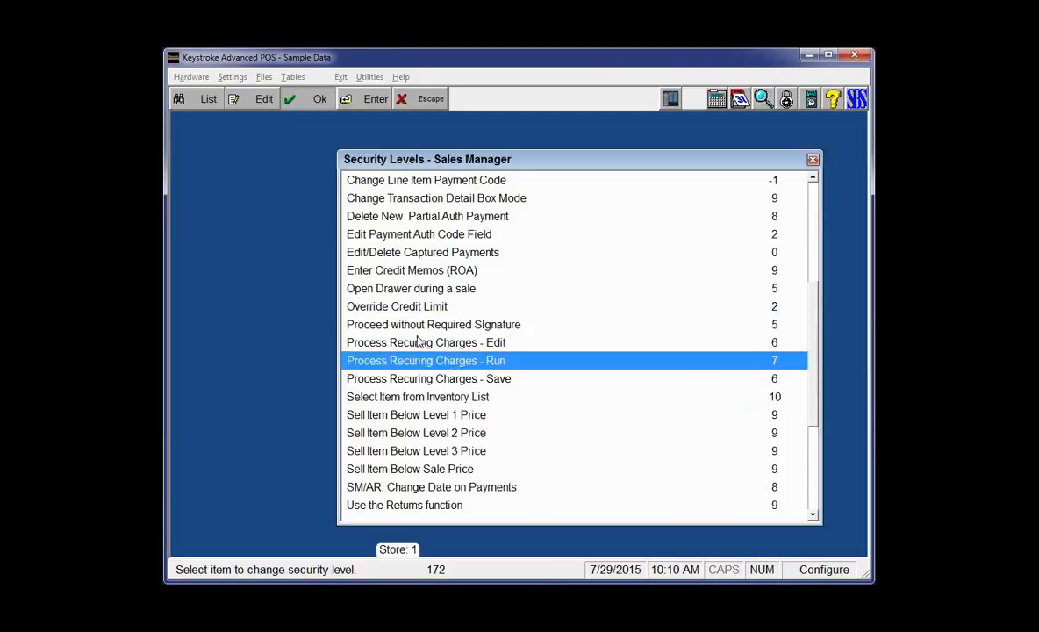
key(Down)
key(Down)
key(Down)
key(Down)
key(Down)
key(Down)
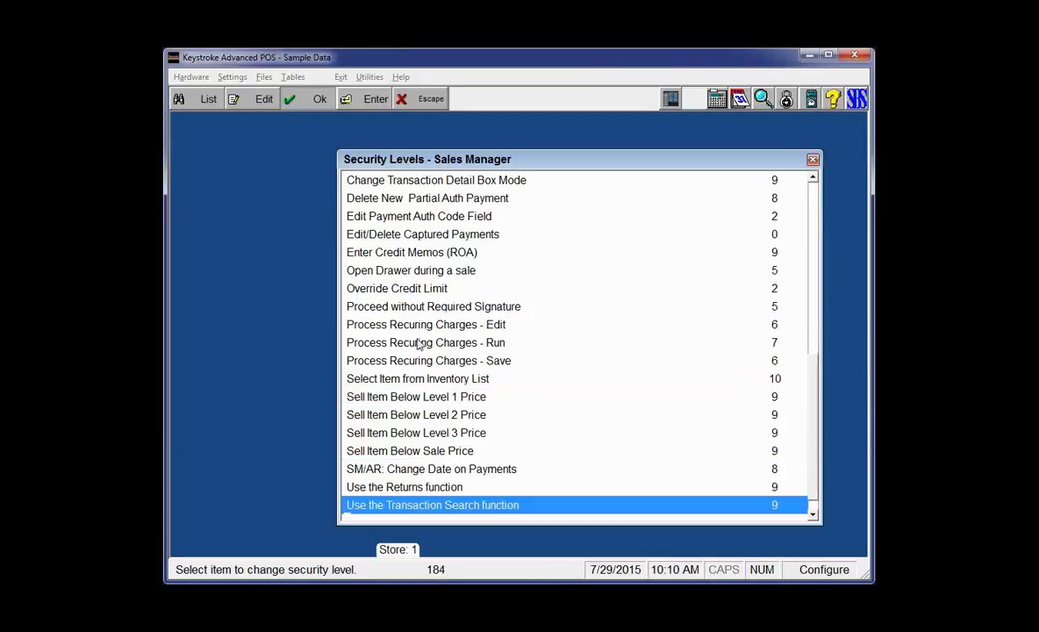
key(Up)
key(Up)
key(Up)
key(Up)
key(Up)
key(Up)
key(Up)
key(Up)
key(Up)
key(Up)
key(Up)
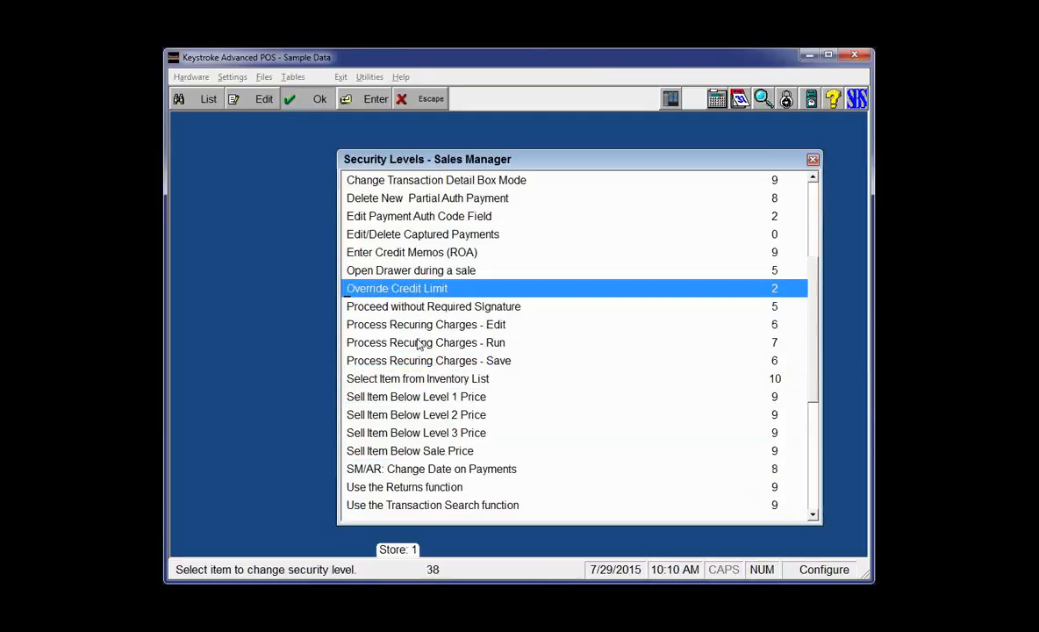
key(Up)
key(Up)
key(Up)
key(Up)
key(Up)
key(Escape)
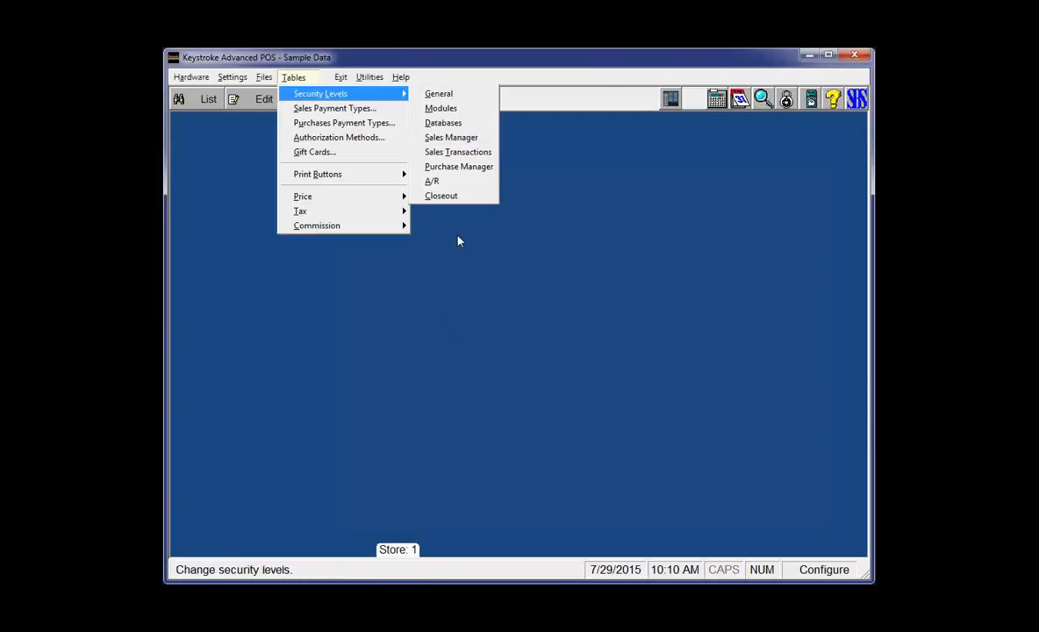
- Review the default security levels that apply to all sales transaction types
click(458, 152)
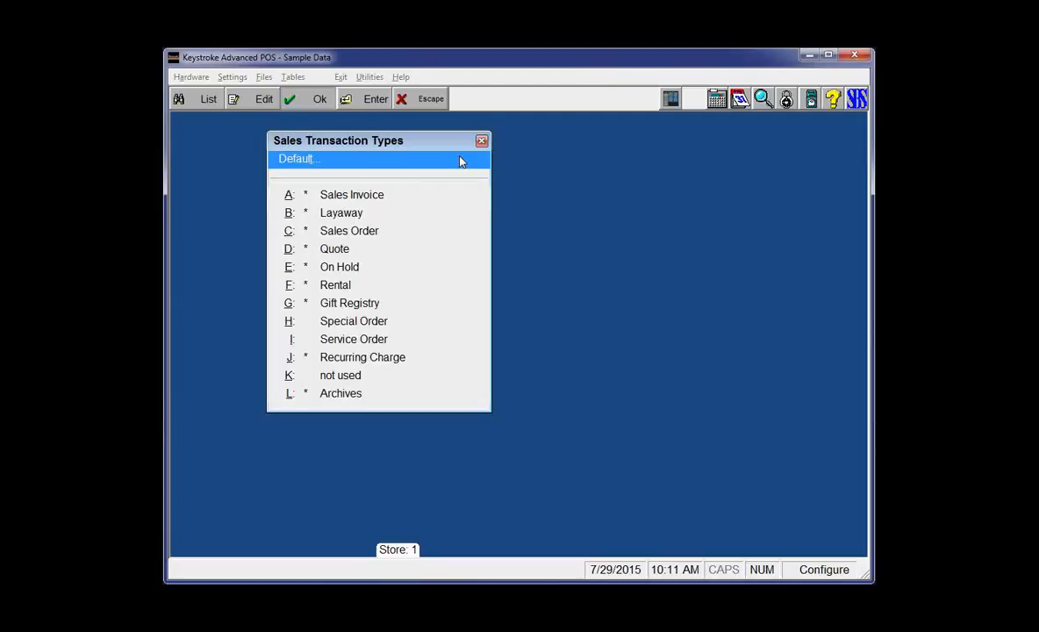
click(409, 100)
mouse_move(407, 95)
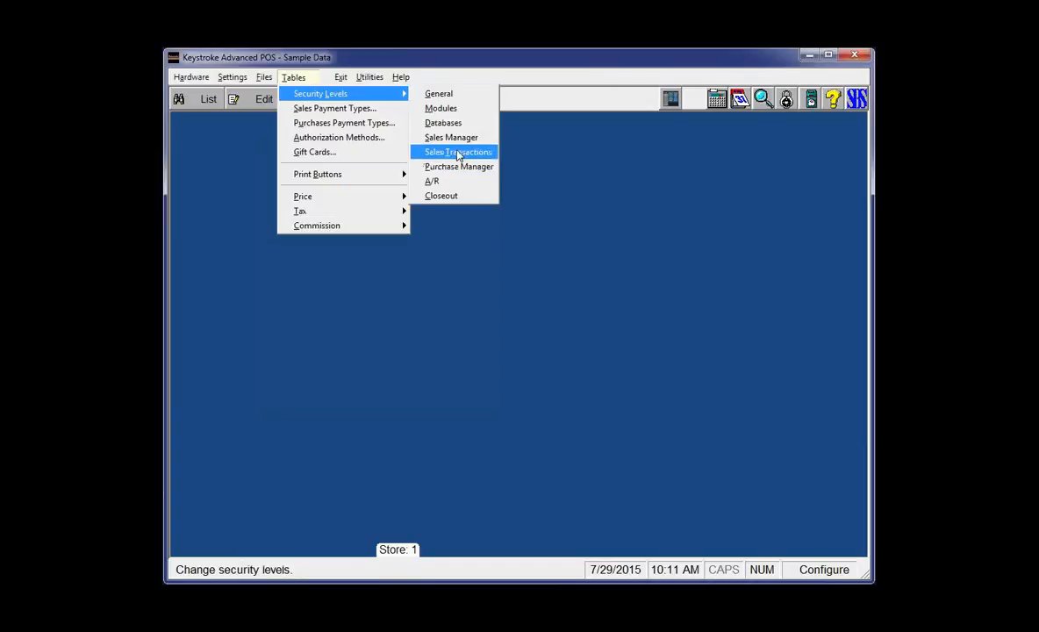
click(455, 152)
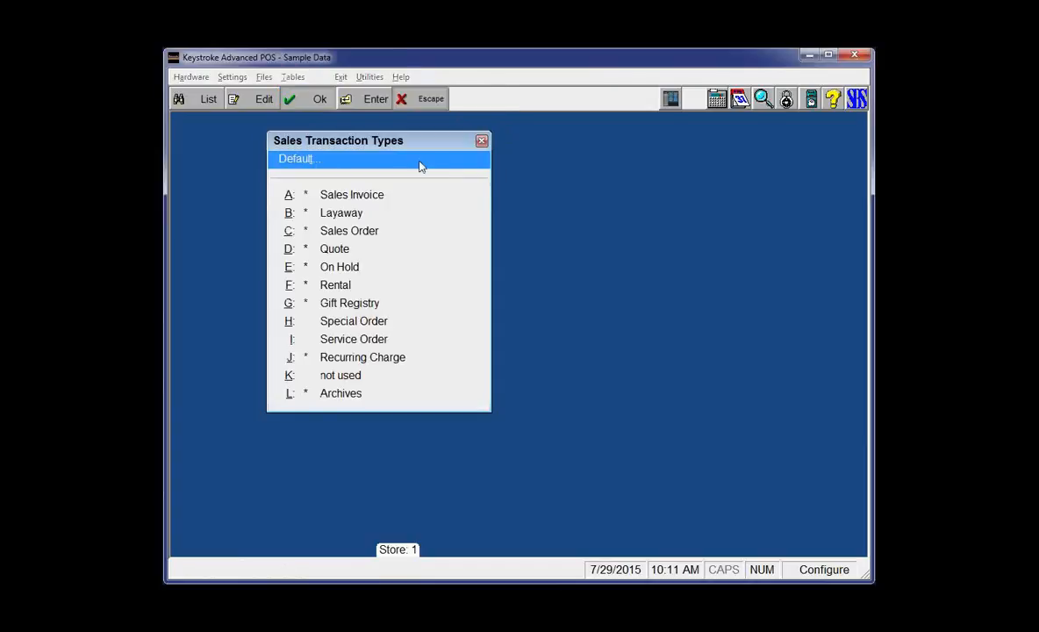
click(420, 167)
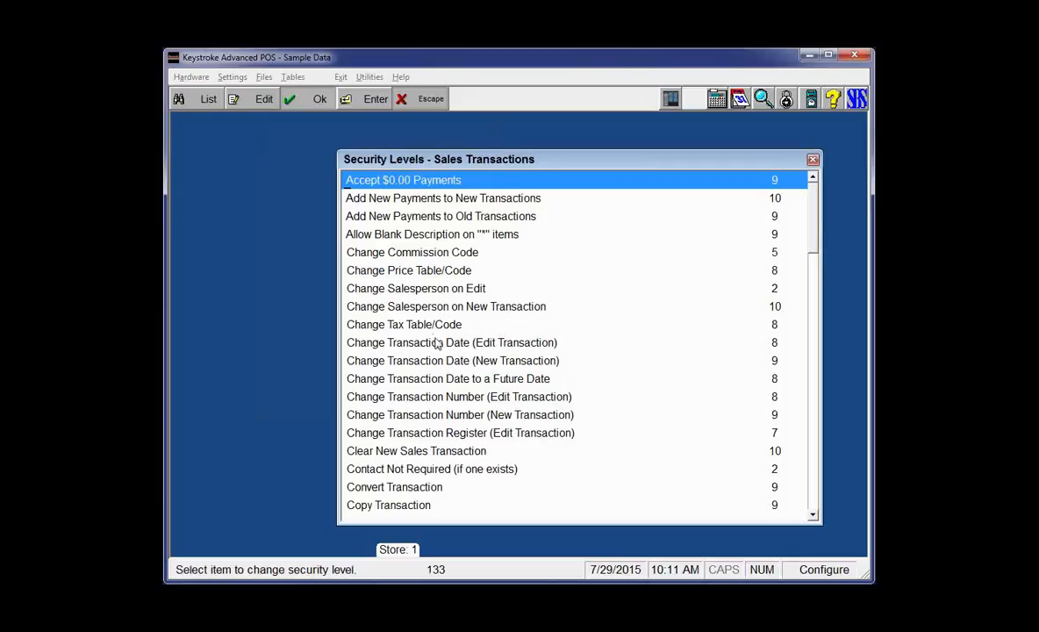
key(Escape)
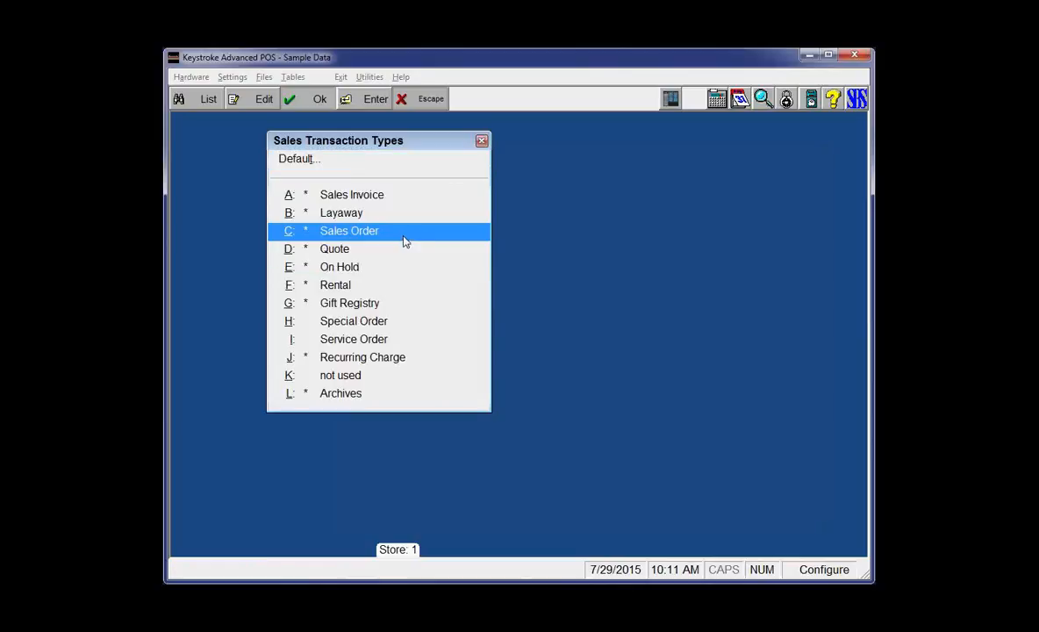
- Override the Create New Transaction security level with 3 for the Sales Order transaction type
click(405, 241)
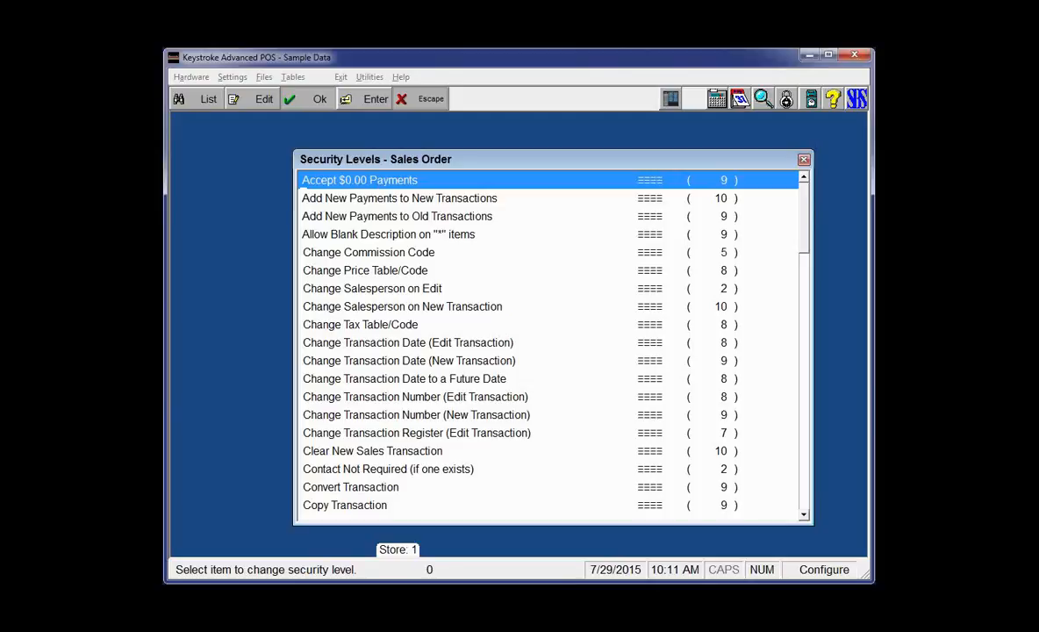
key(Down)
key(Down)
key(Down)
key(Down)
key(Down)
key(Down)
key(Down)
key(Down)
key(Down)
key(Down)
key(Down)
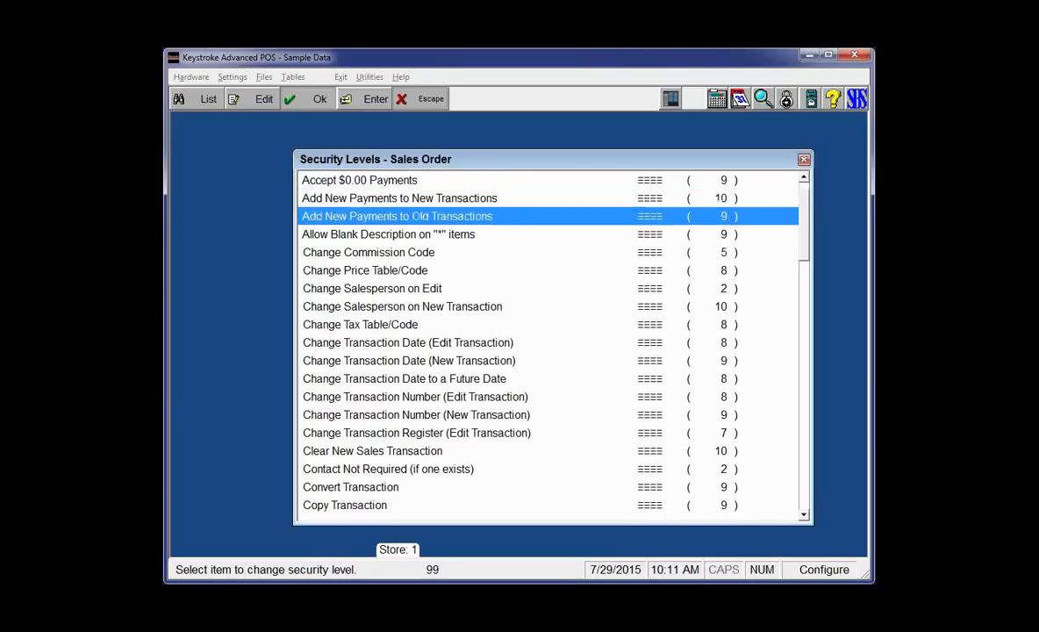
key(Down)
key(Down)
key(Down)
key(Down)
key(Down)
key(Down)
key(Down)
key(Down)
key(Down)
key(Down)
key(Down)
key(Down)
key(Down)
key(Down)
key(Down)
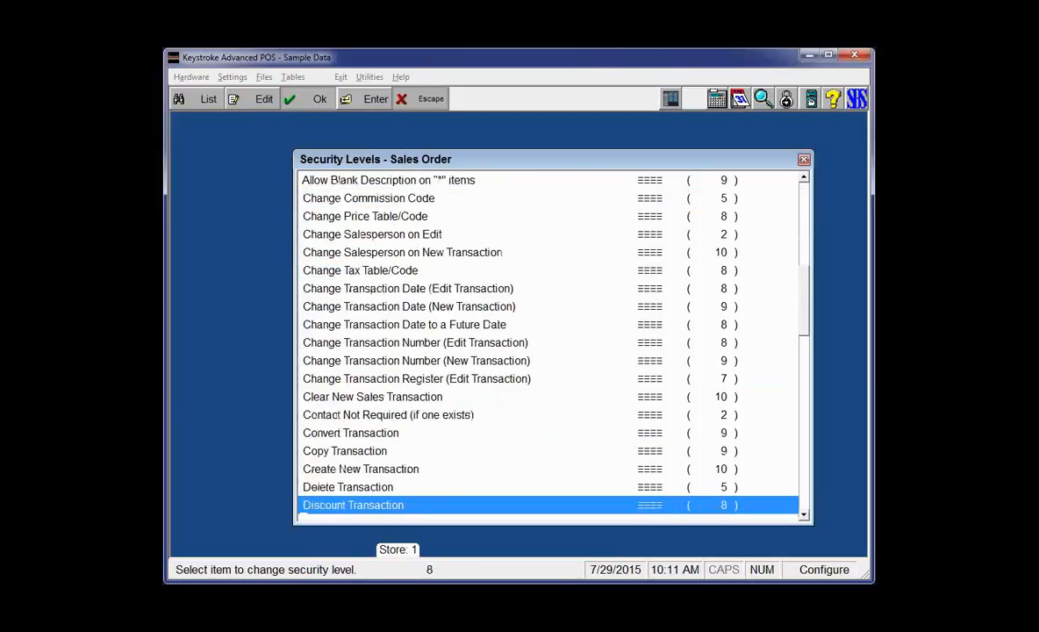
key(Up)
key(Up)
key(Up)
key(Up)
key(Up)
key(Up)
key(Up)
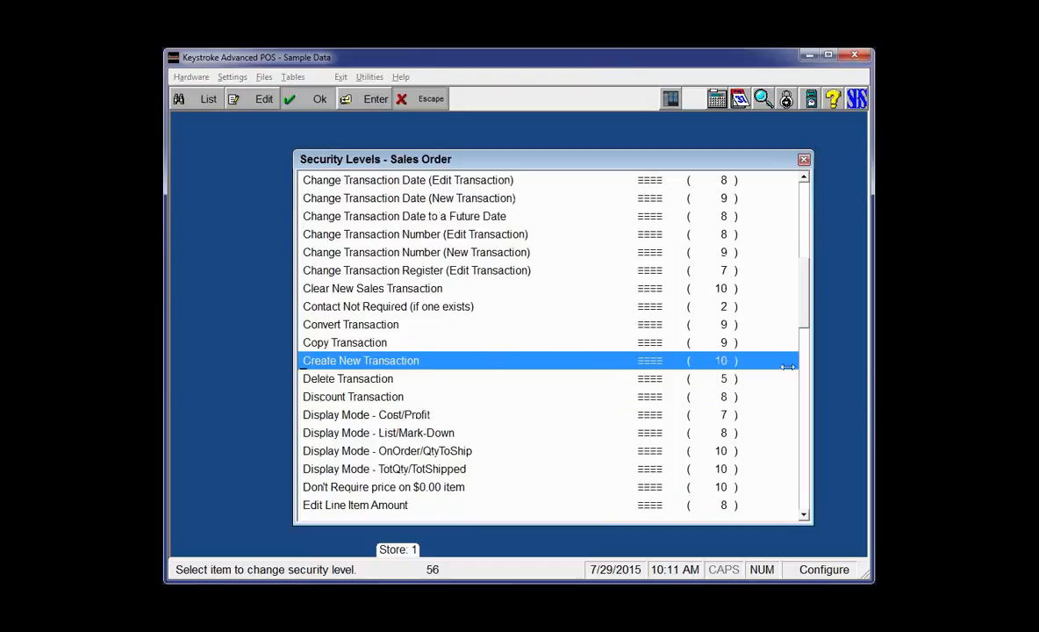
key(Return)
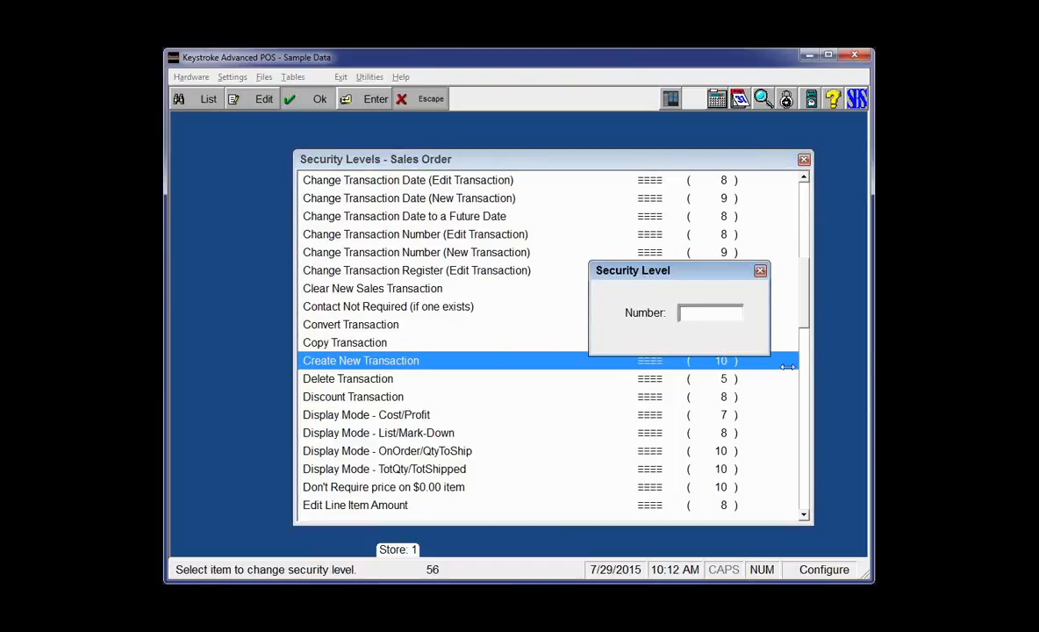
text(3)
key(Return)
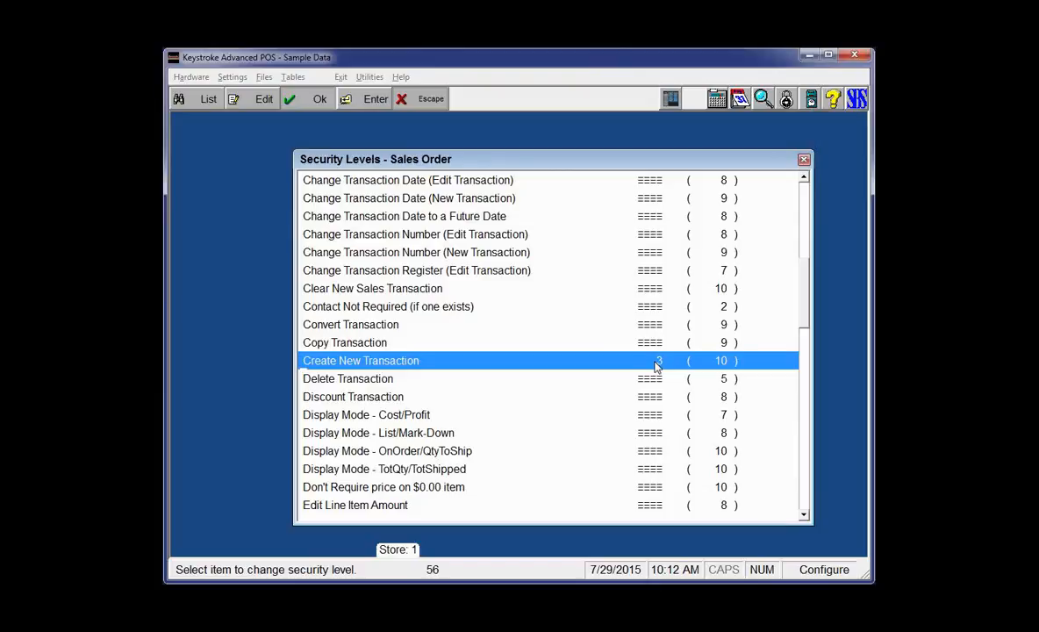
key(Escape)
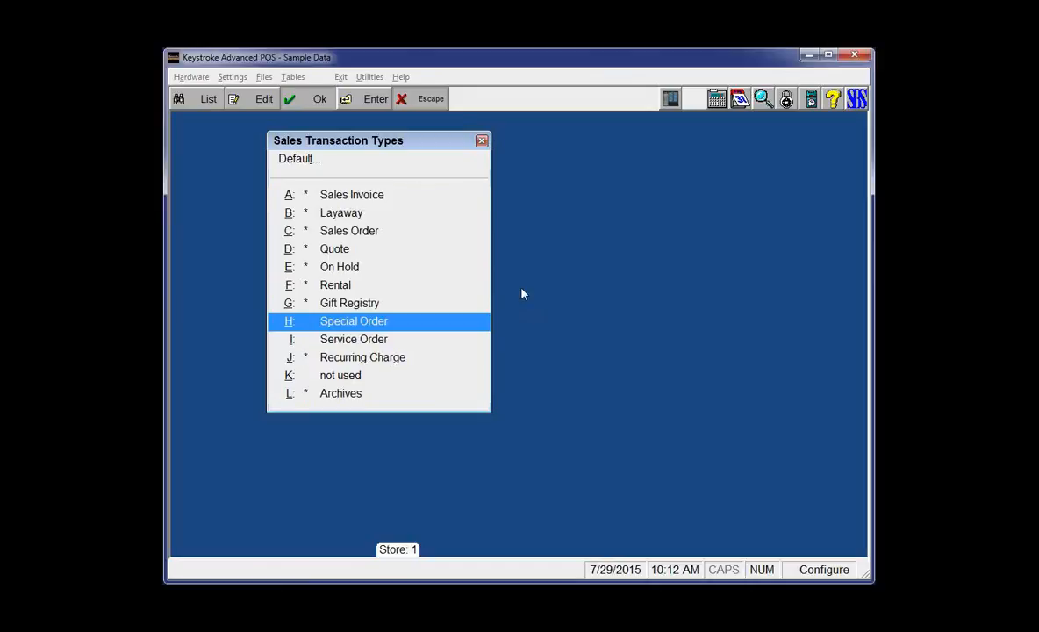
key(Escape)
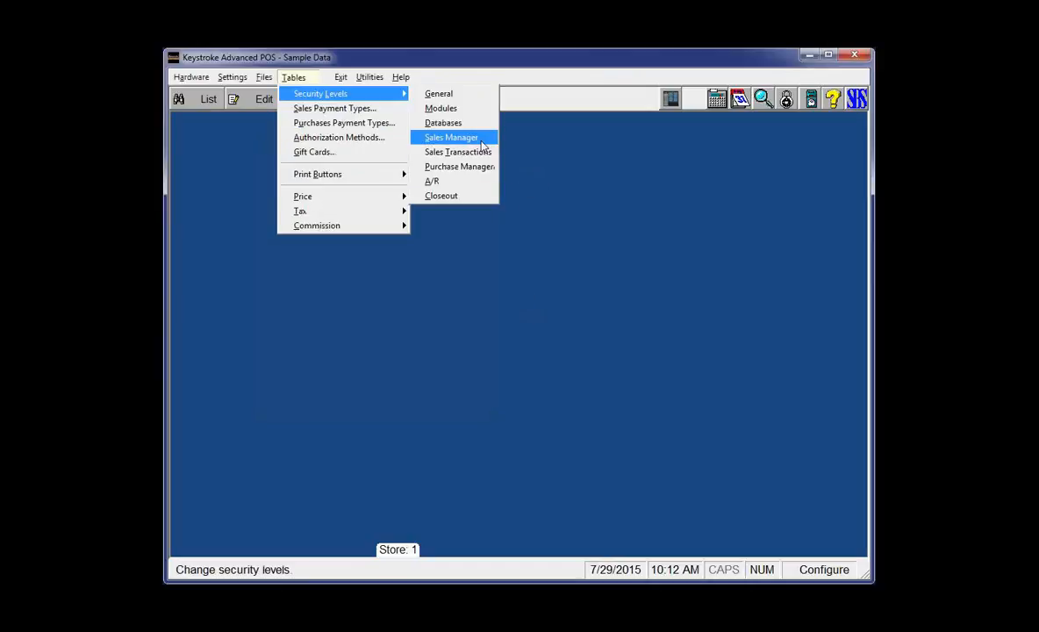
- Review the security levels for Purchase Manager and A/R
click(472, 166)
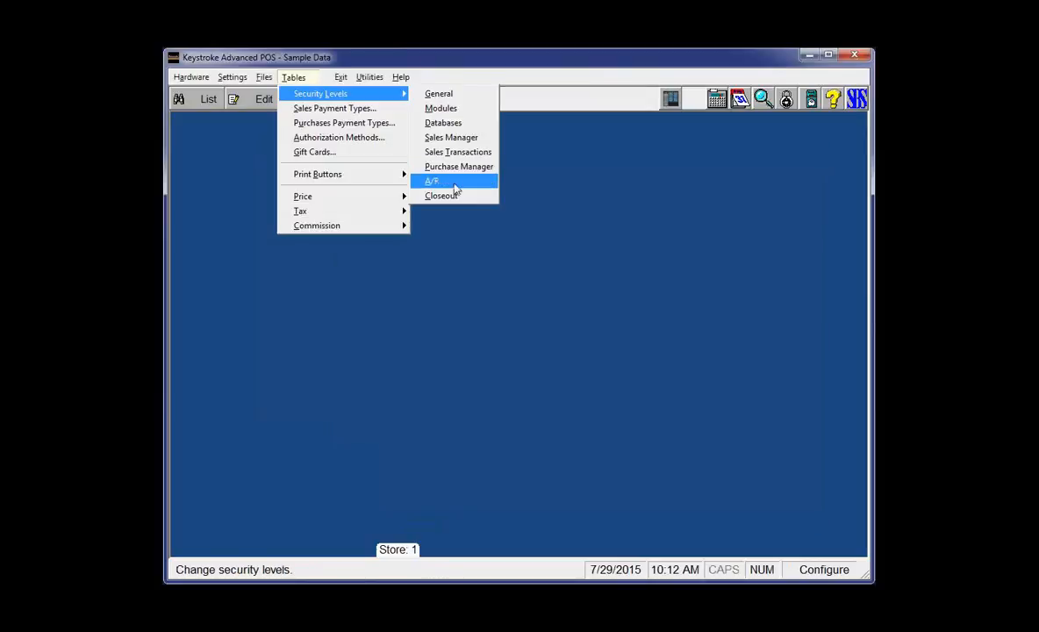
click(456, 184)
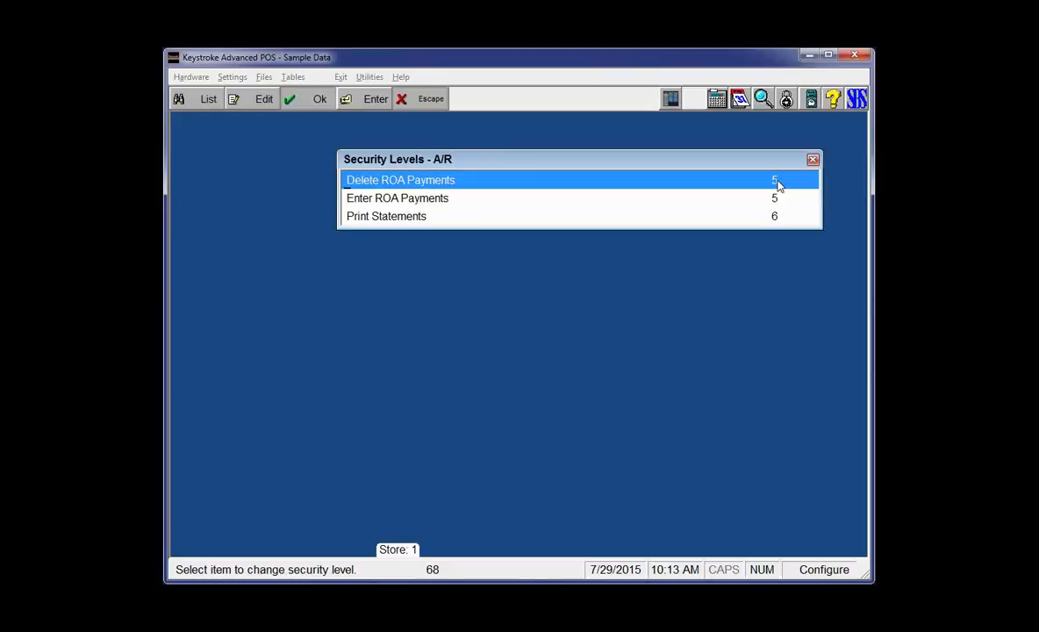
key(Escape)
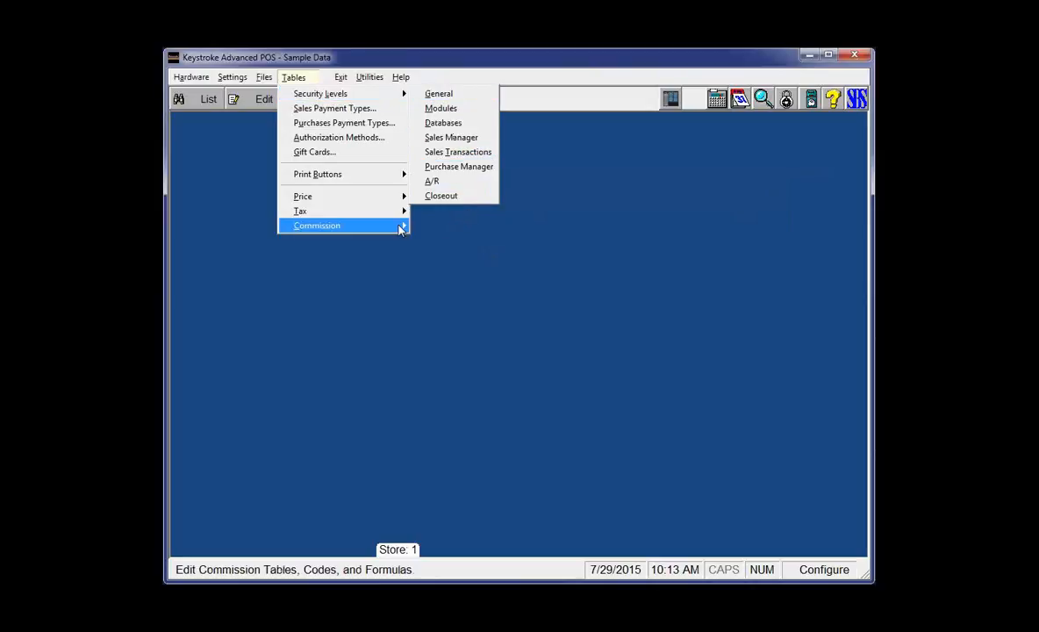
- Examine the payment security levels of the Visa/MC/Disc sales payment type, including Display Ref. Characters (Add) and Enter Auth Code
click(366, 115)
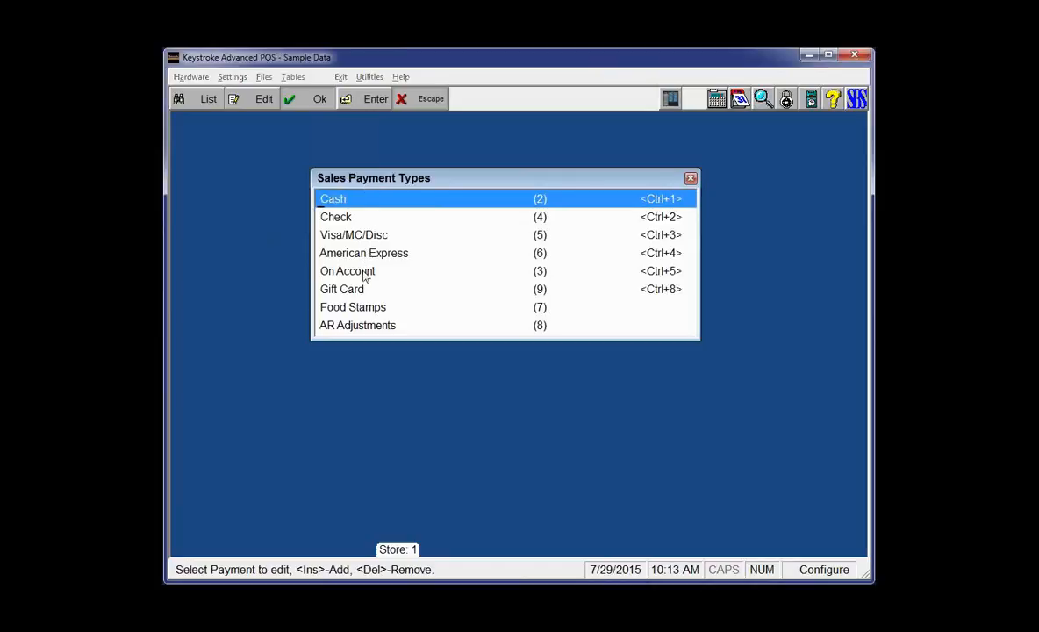
double_click(367, 235)
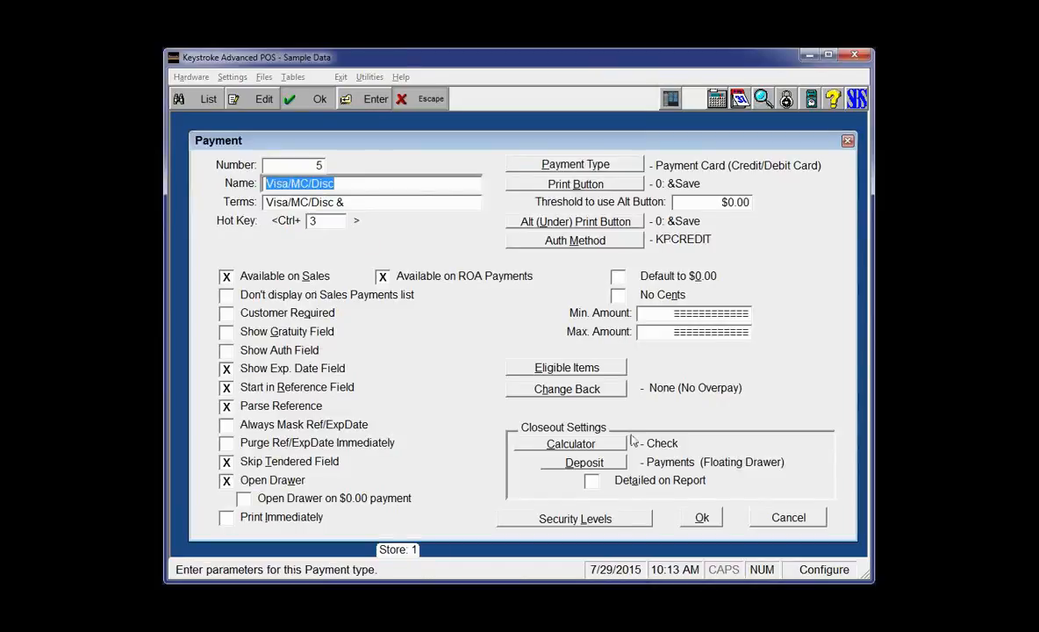
click(575, 519)
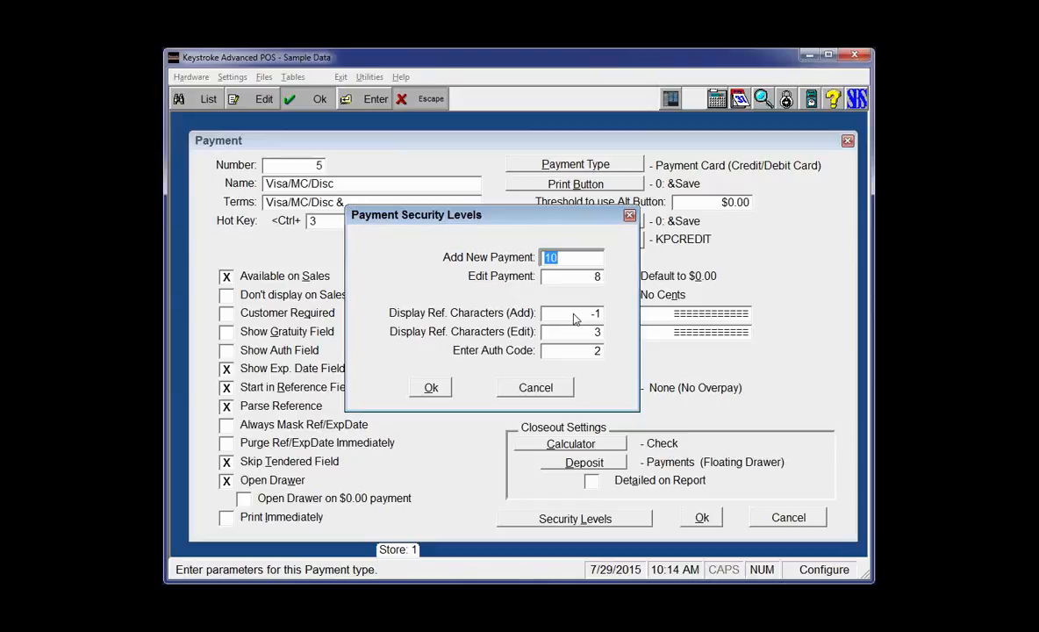
click(575, 313)
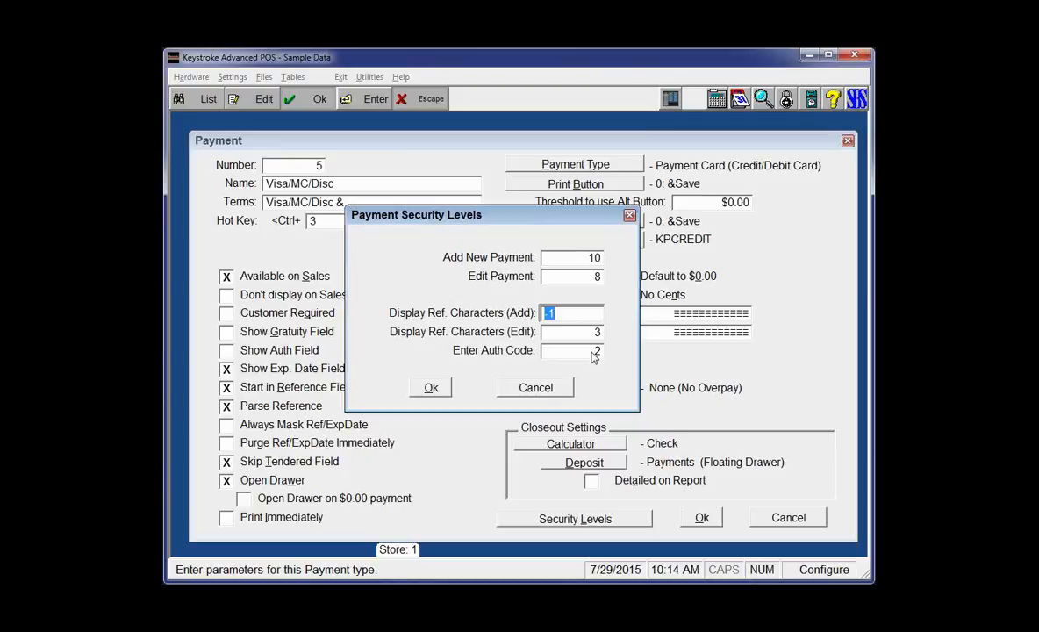
click(593, 352)
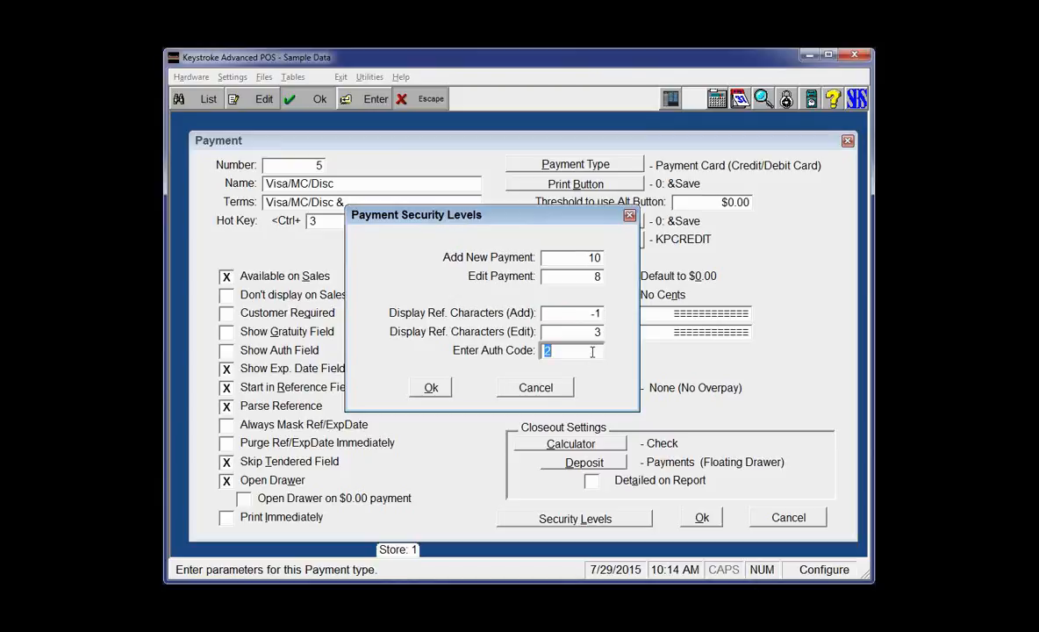
- Set the Enter Auth Code security level to -1 for the Visa/MC/Disc payment type and save the payment type
text(-1)
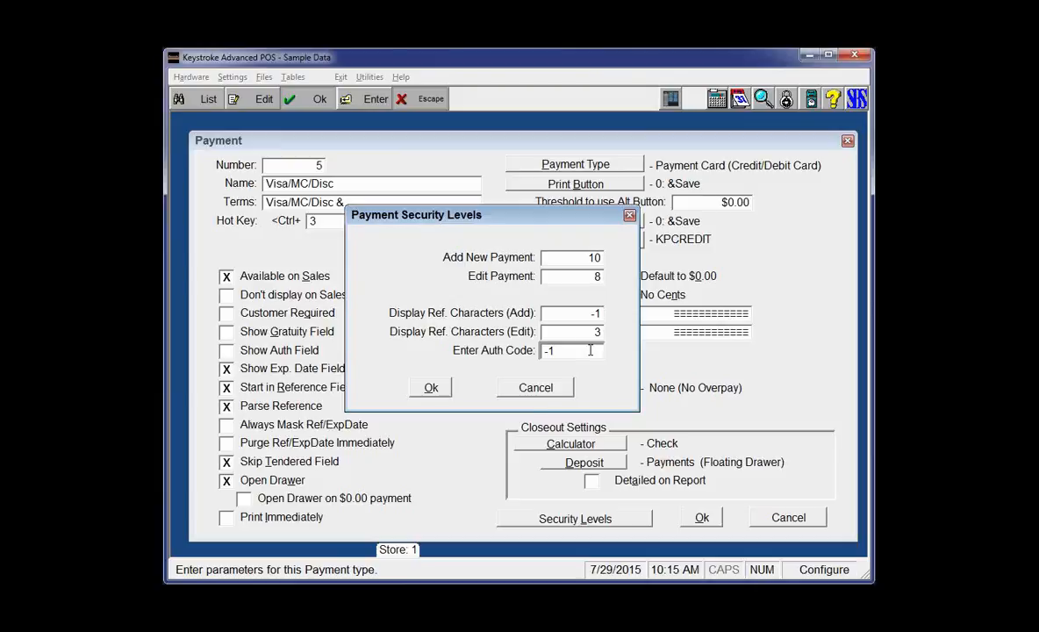
click(434, 388)
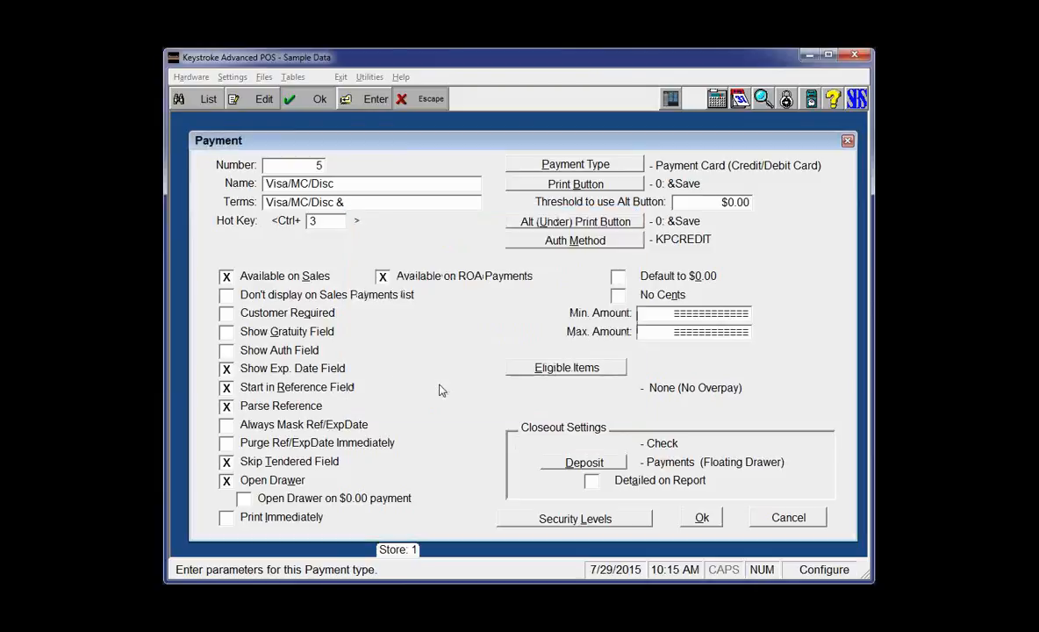
click(703, 518)
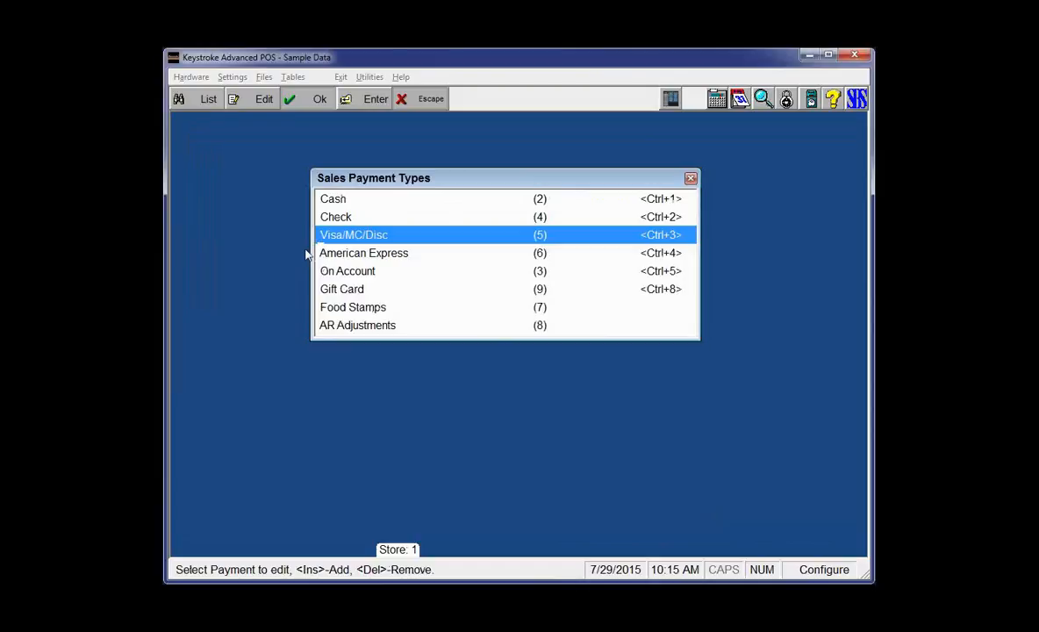
key(Escape)
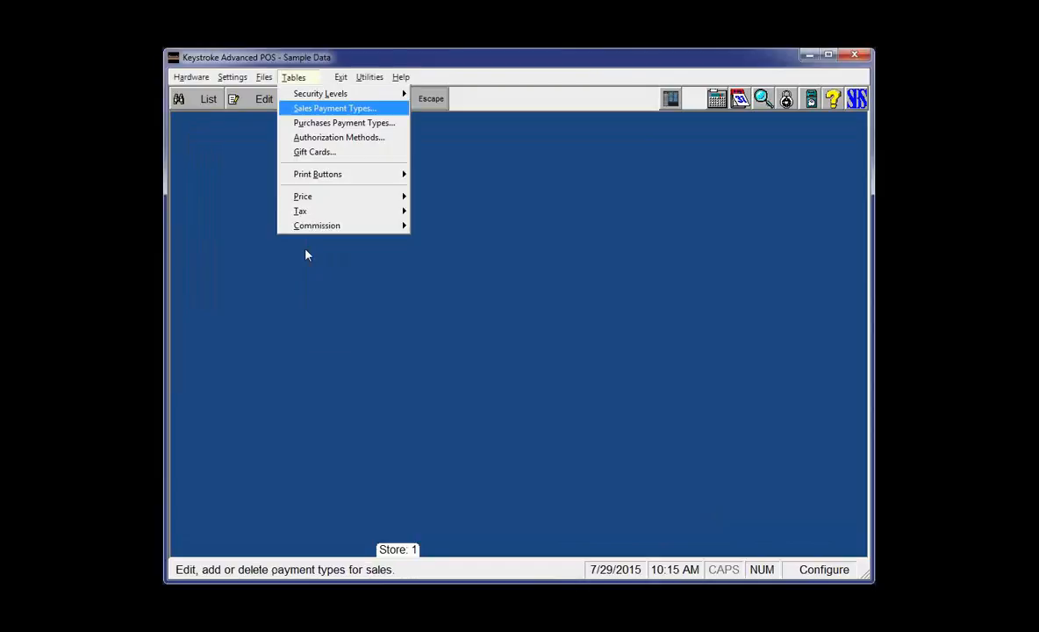
- Check the security level of the Issue gift card trigger
click(325, 154)
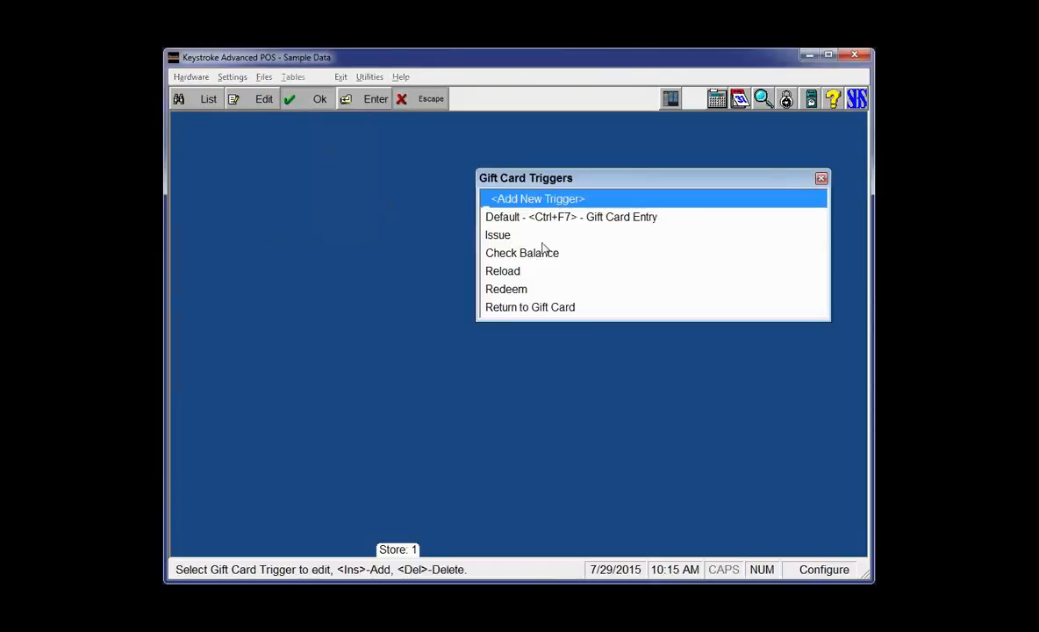
double_click(498, 234)
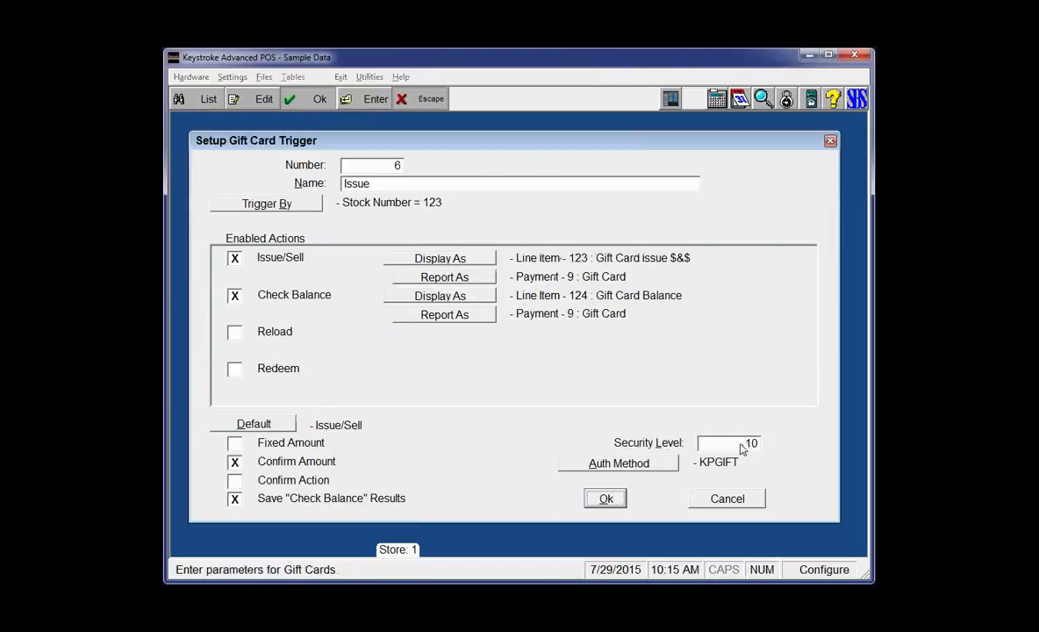
key(Escape)
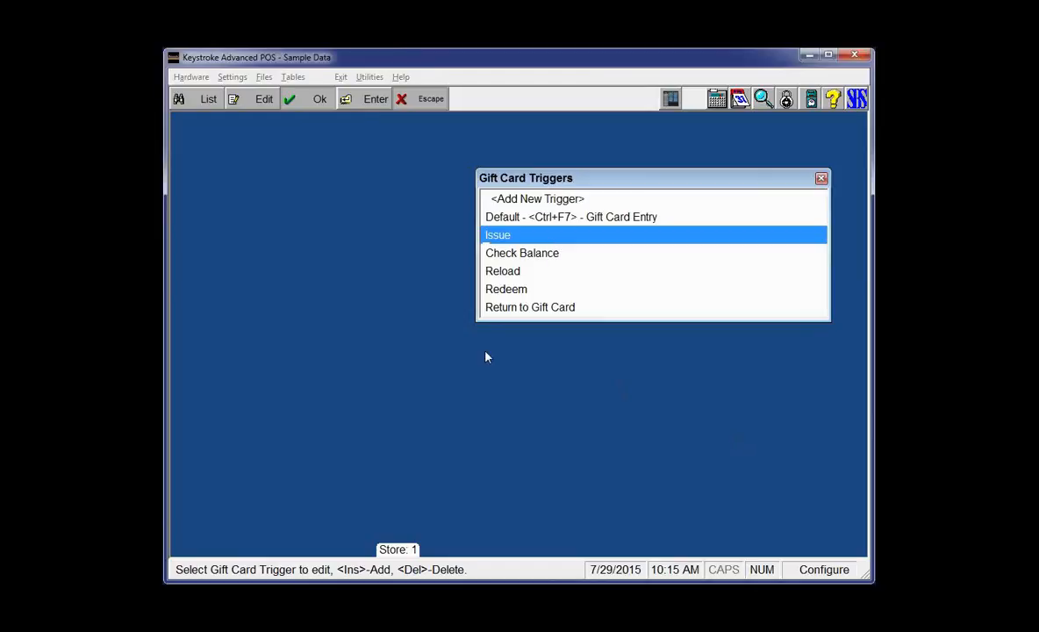
- Set the security level of the Return to Gift Card trigger to 3 and save it
double_click(506, 309)
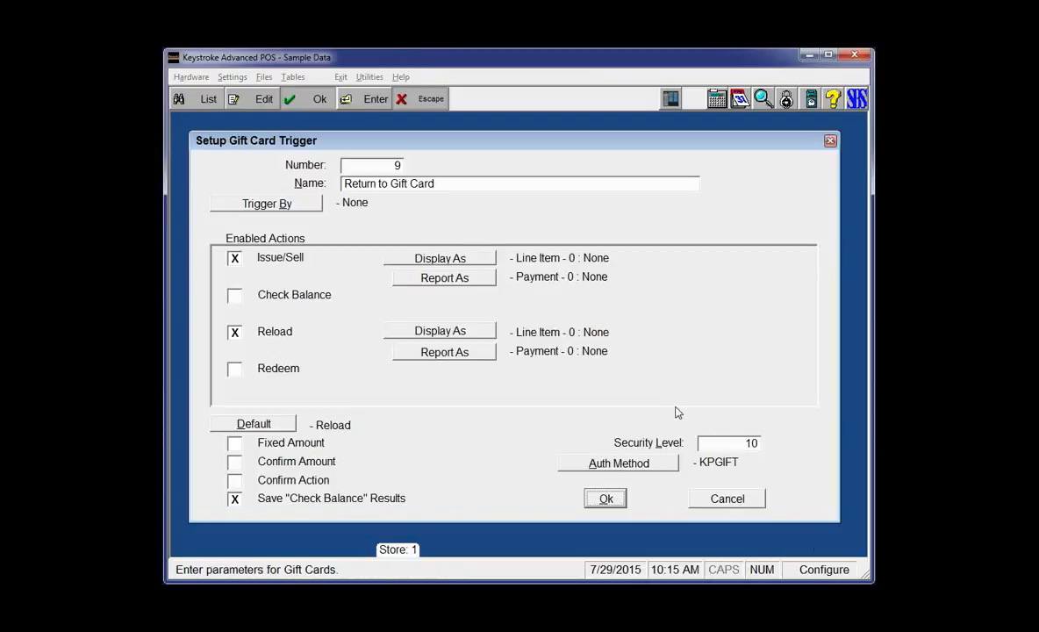
click(745, 444)
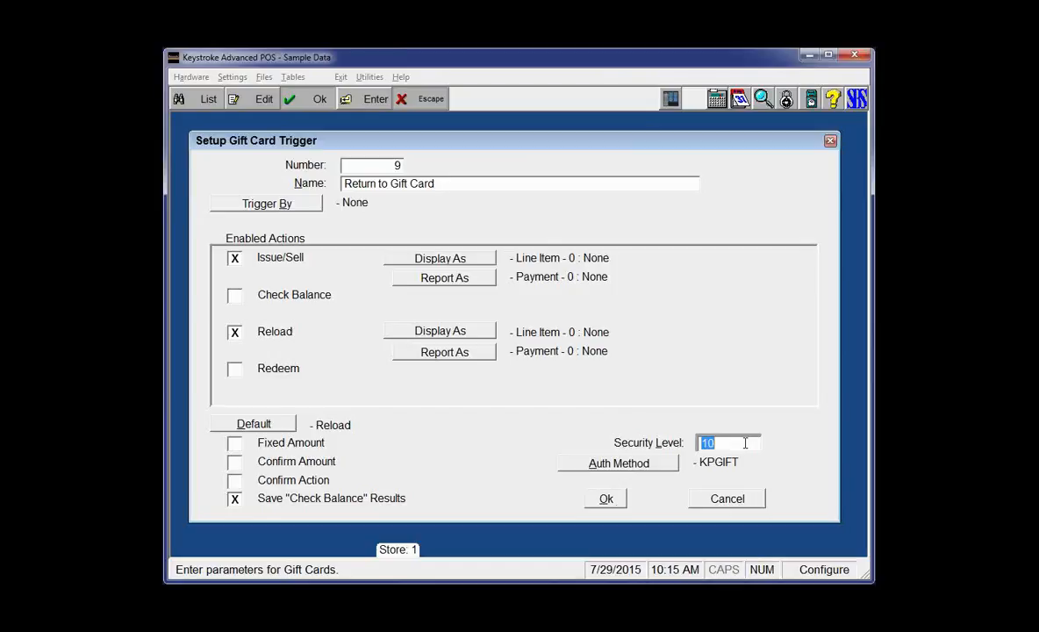
text(3)
click(604, 498)
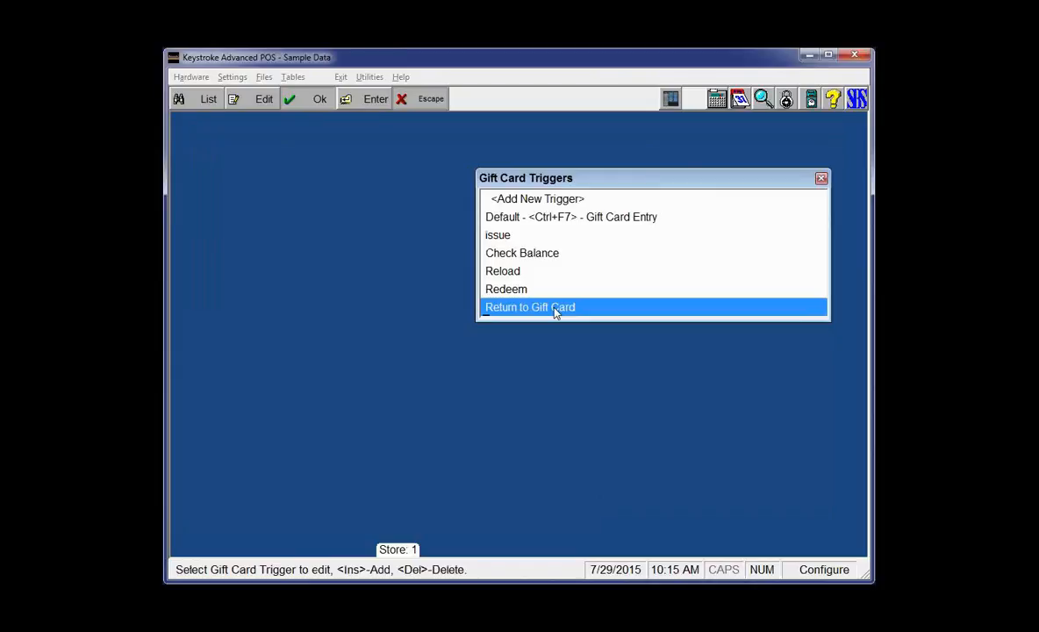
key(Escape)
key(Return)
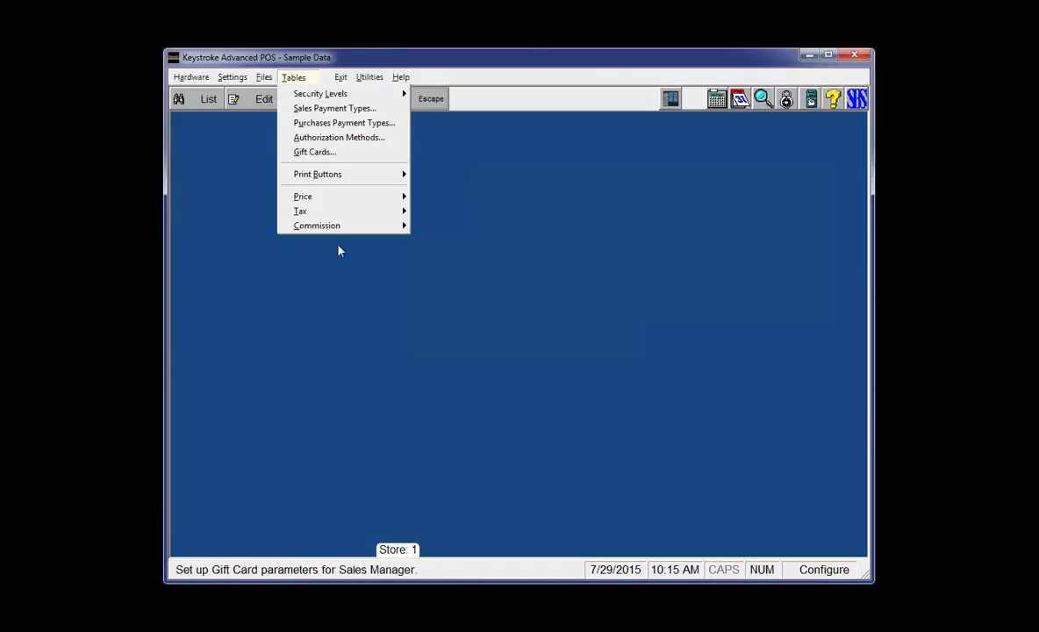
- Check the security level of the Credit Card Receipt print button used for Sales Manager sales
mouse_move(358, 174)
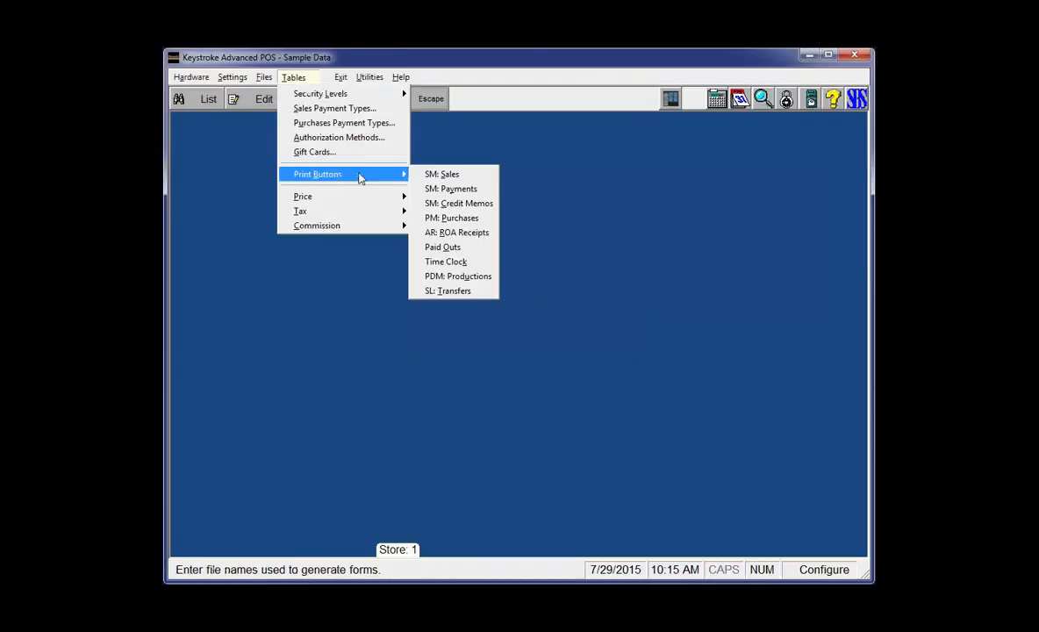
click(459, 175)
key(Down)
key(Return)
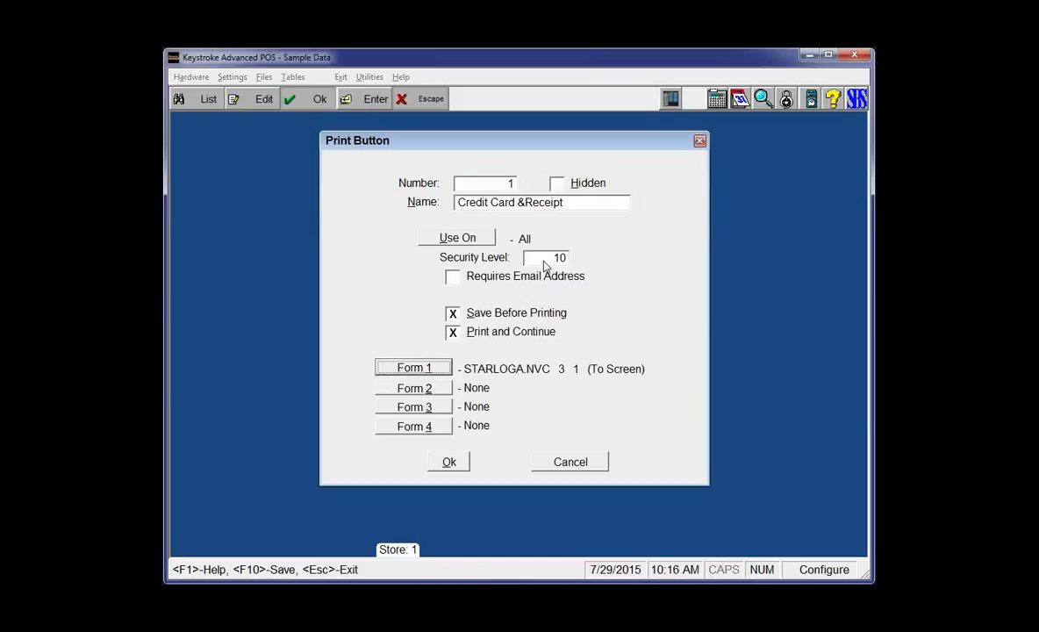
key(Escape)
key(Escape)
- Leave the configuration and examine the To View, To Sell and To Purch security levels of the polo shirt inventory record
key(alt+t)
mouse_move(392, 209)
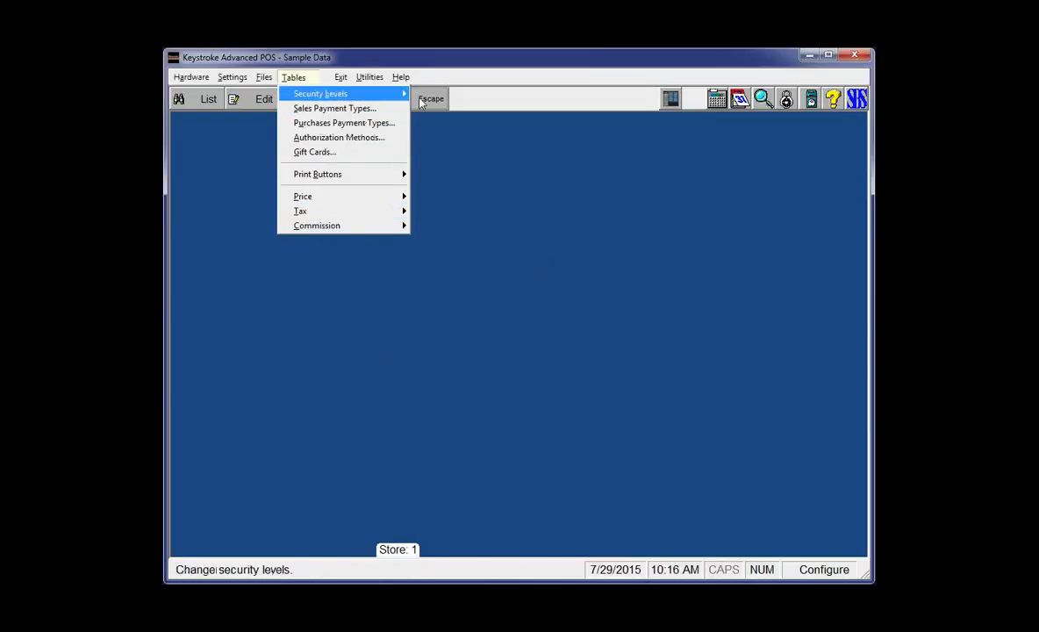
key(Escape)
key(Escape)
key(Return)
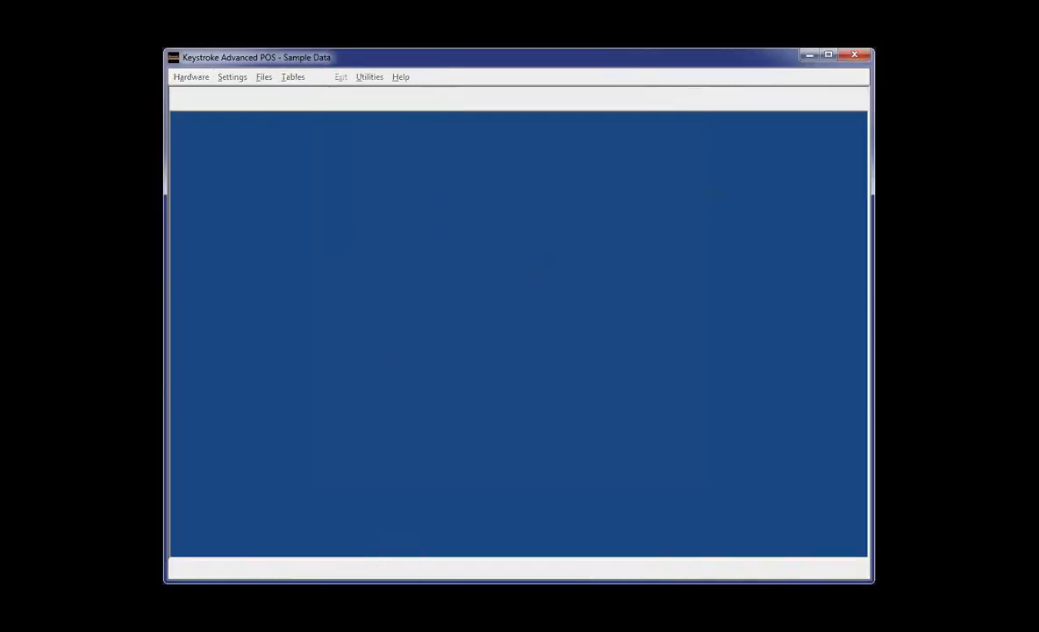
key(alt+d)
mouse_move(209, 99)
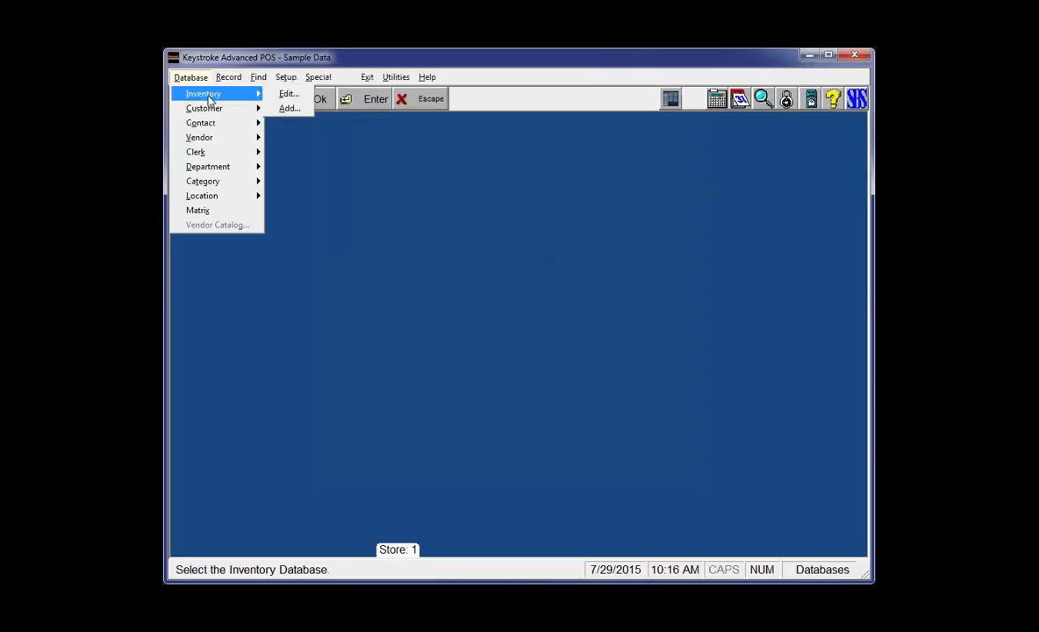
click(284, 94)
key(Return)
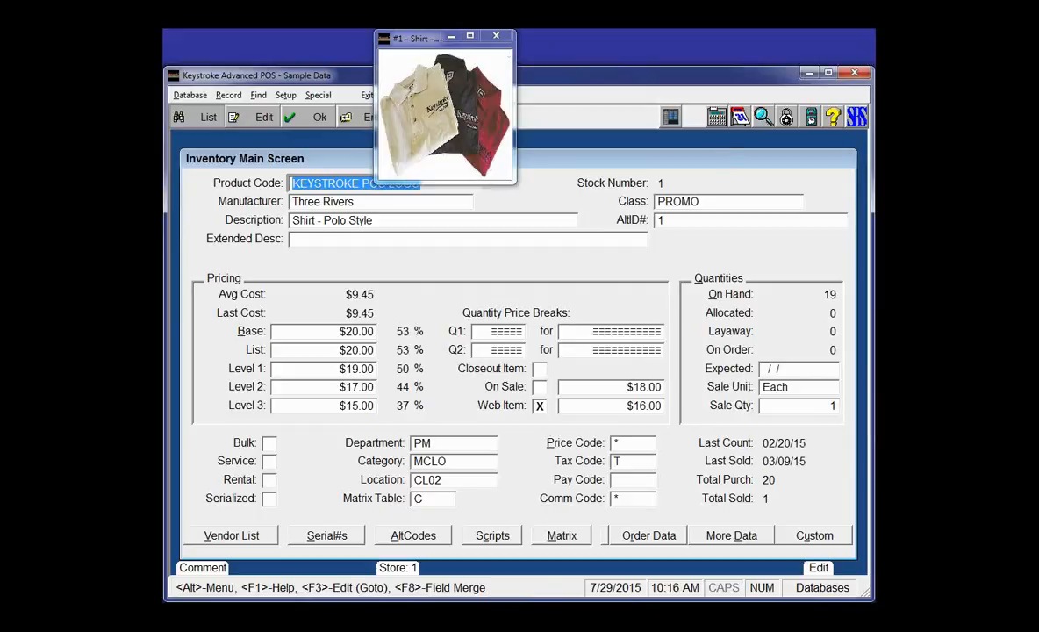
click(499, 37)
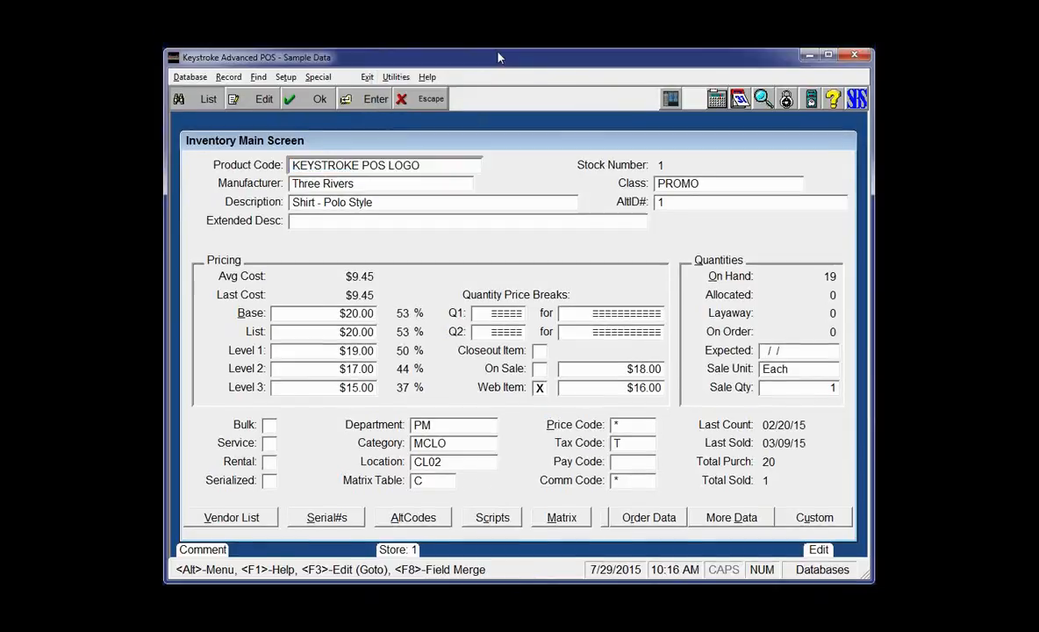
key(Page_Down)
key(Page_Down)
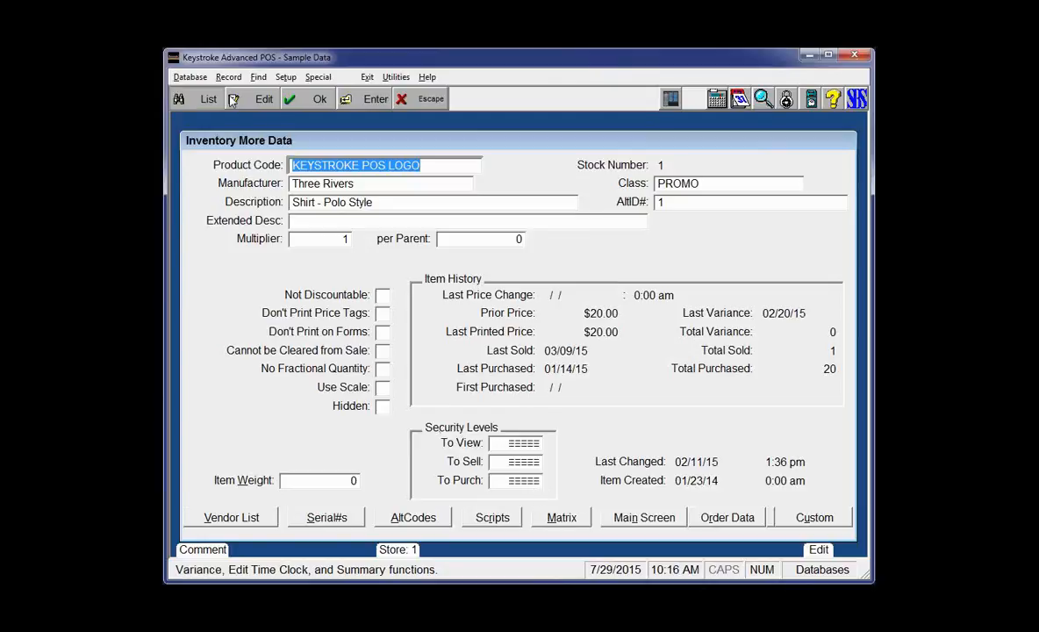
- Examine the To View and To Sell security levels across several customer records, starting with Walk In
click(190, 77)
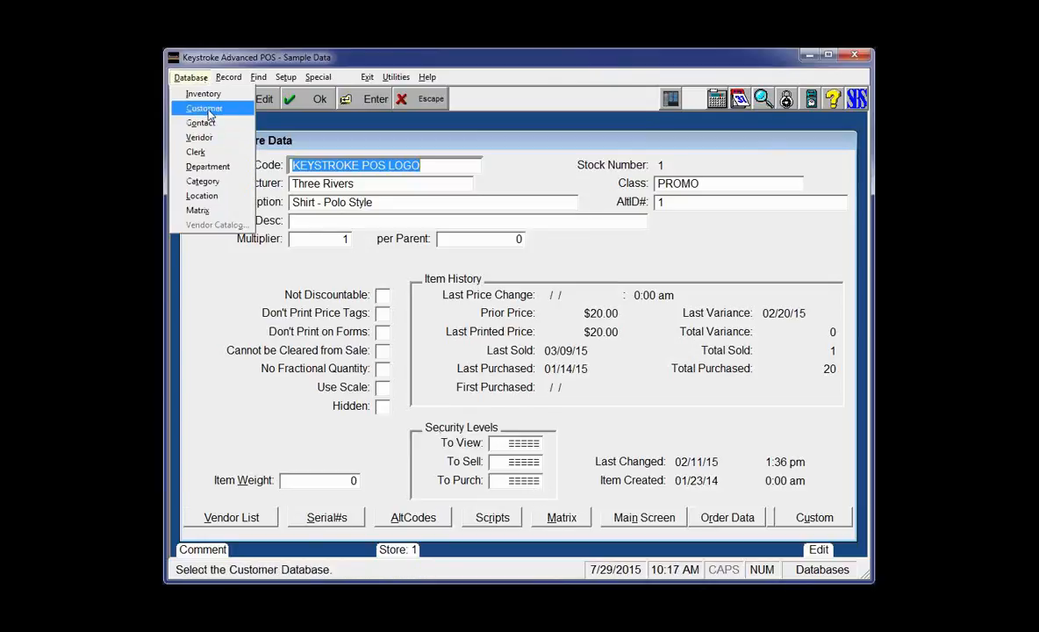
click(199, 107)
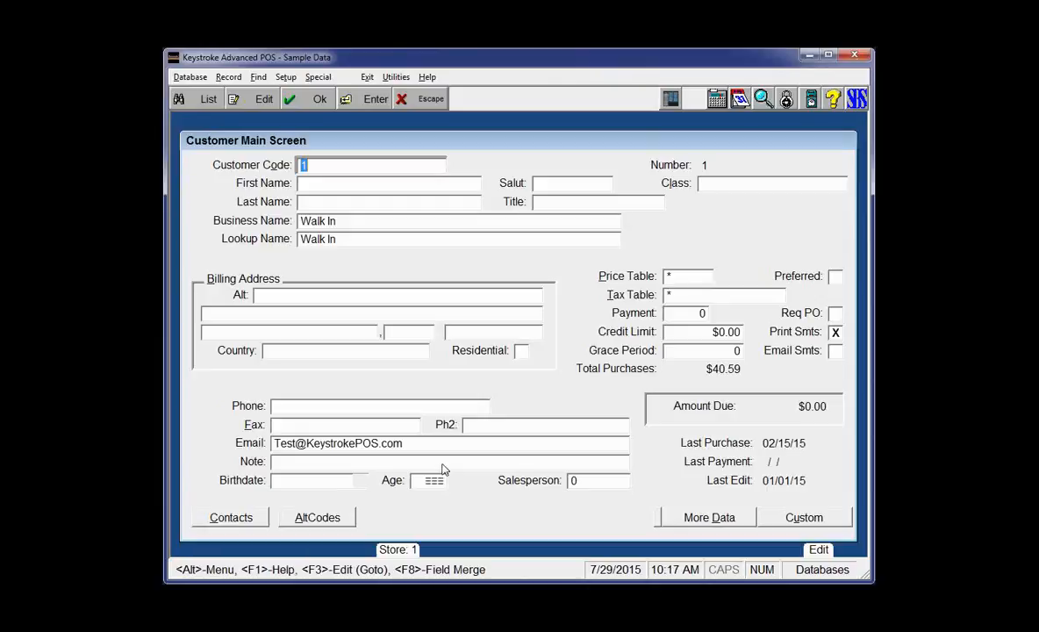
key(alt+d)
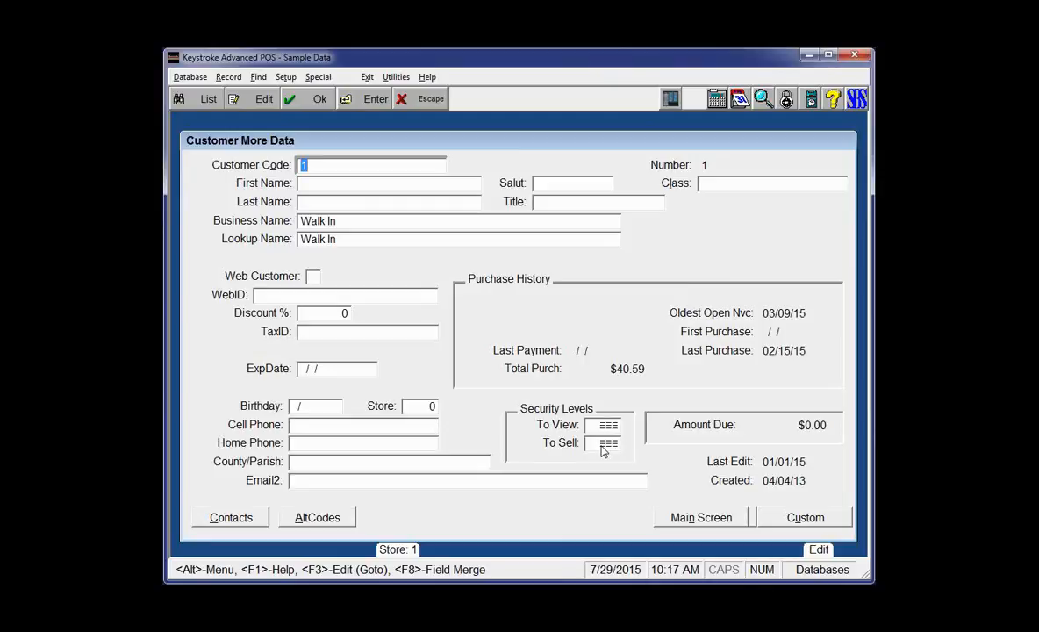
key(Page_Down)
key(Page_Down)
key(Page_Down)
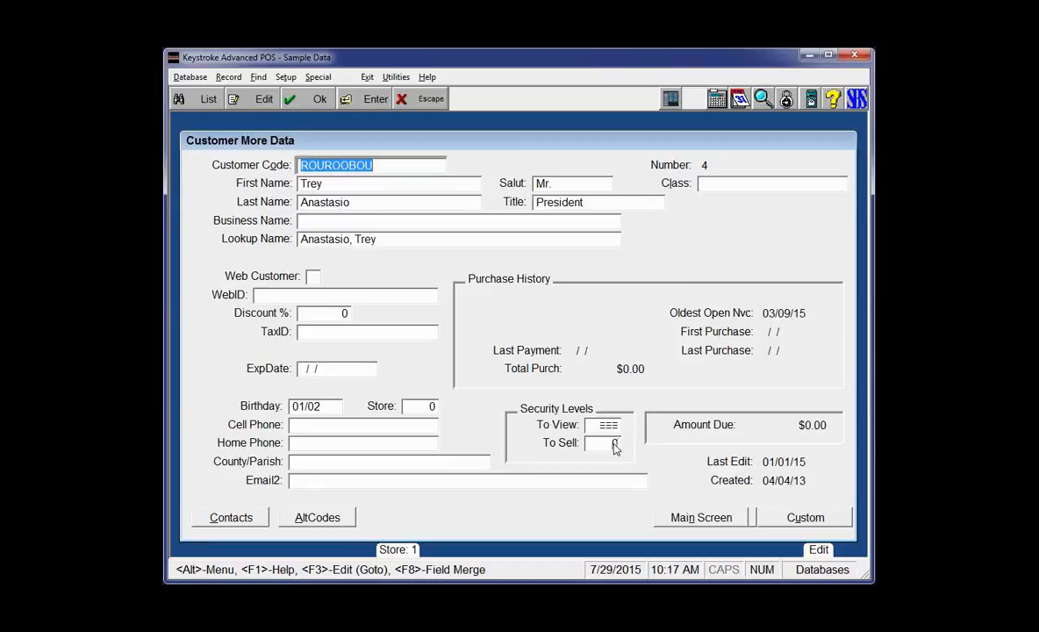
- Examine the To View and To Order security levels of the Acme Computer Technology vendor record
click(191, 77)
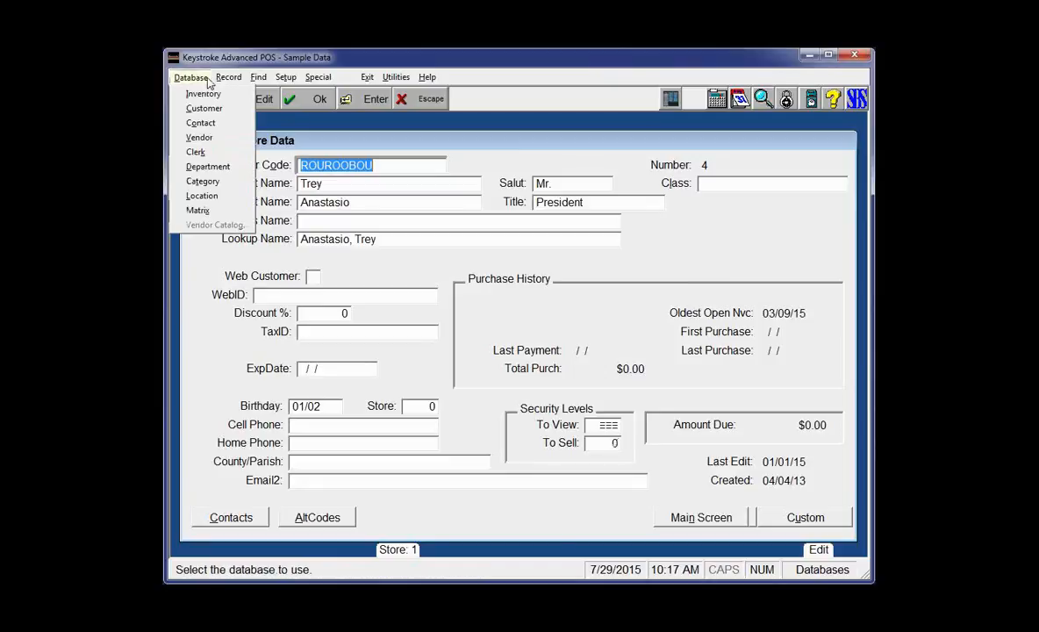
click(204, 138)
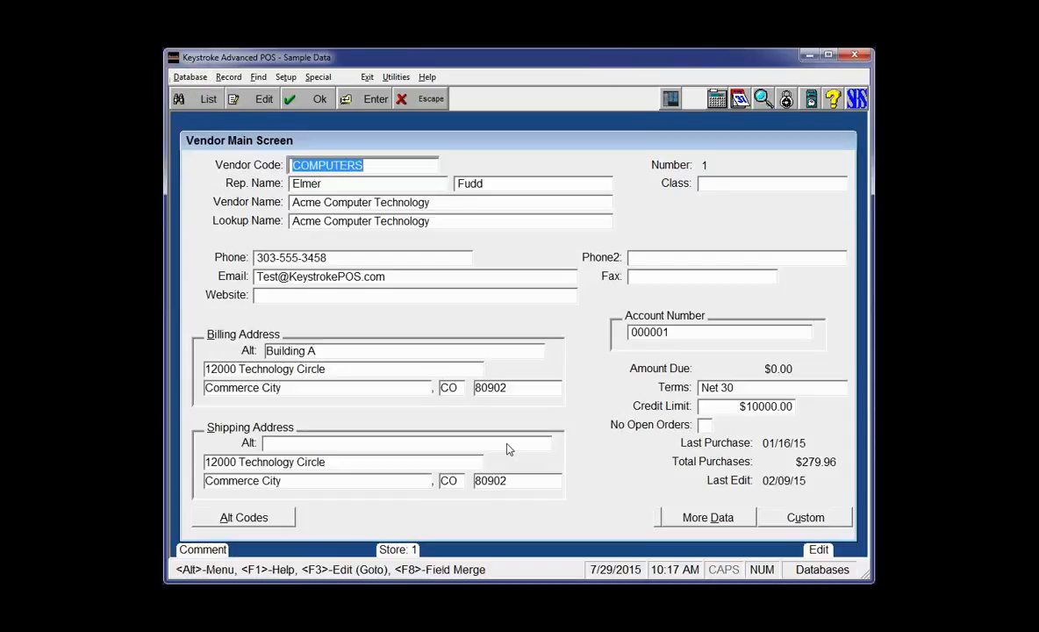
key(alt+d)
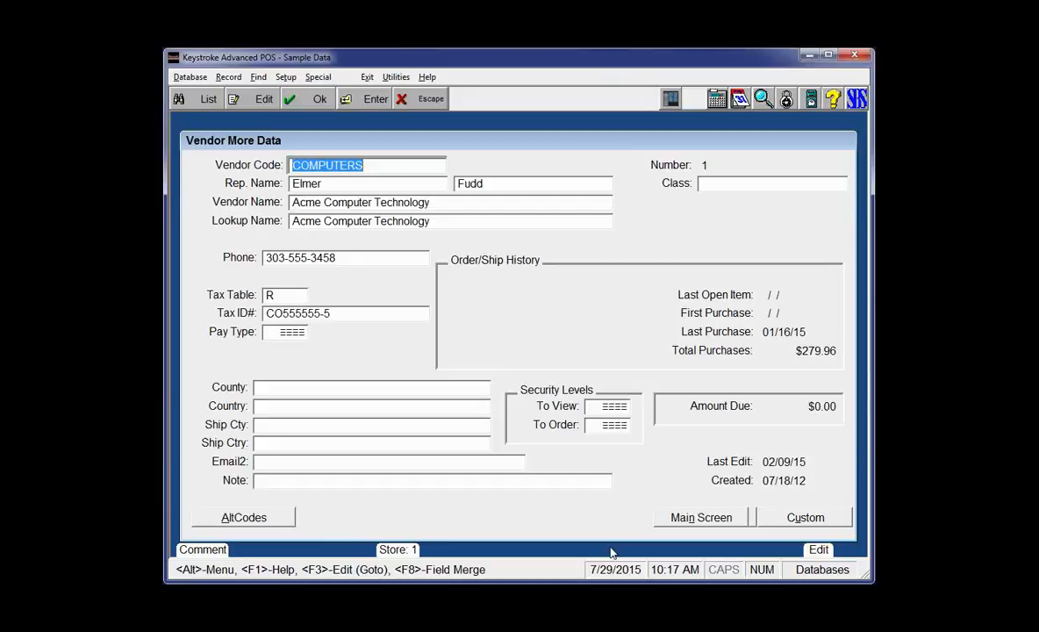
- Switch to the report module and run the Security Levels report to screen, grouped by Security Level Group
key(alt+x)
key(Return)
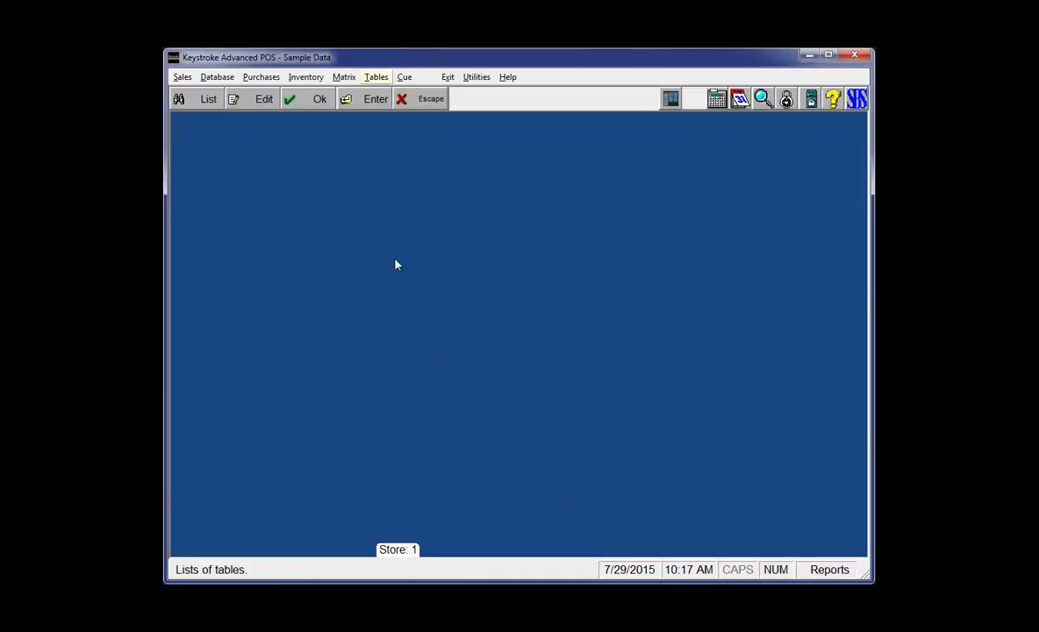
click(371, 77)
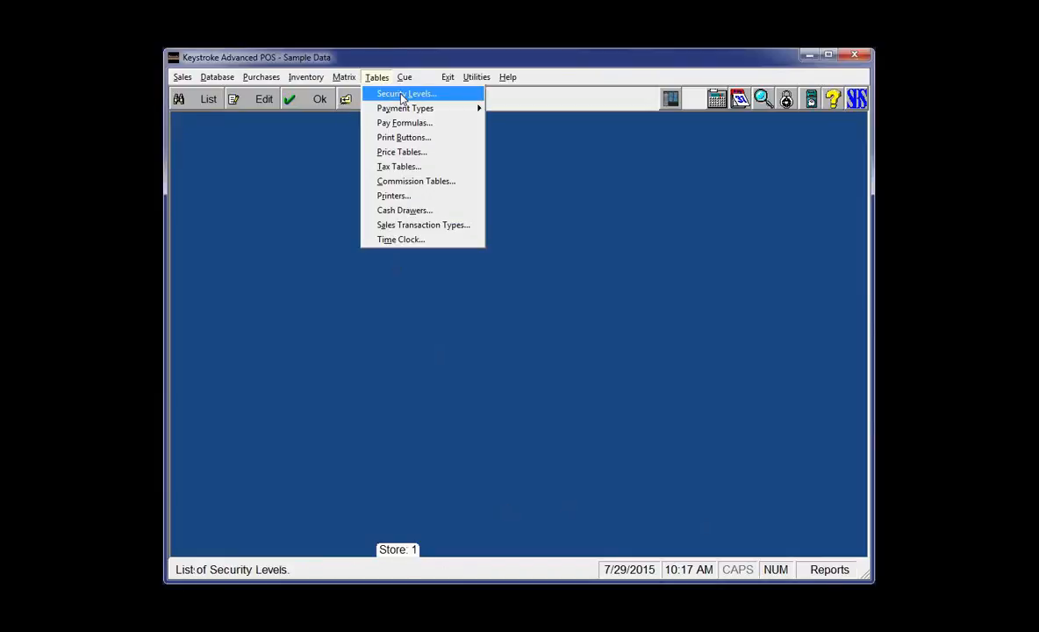
click(401, 95)
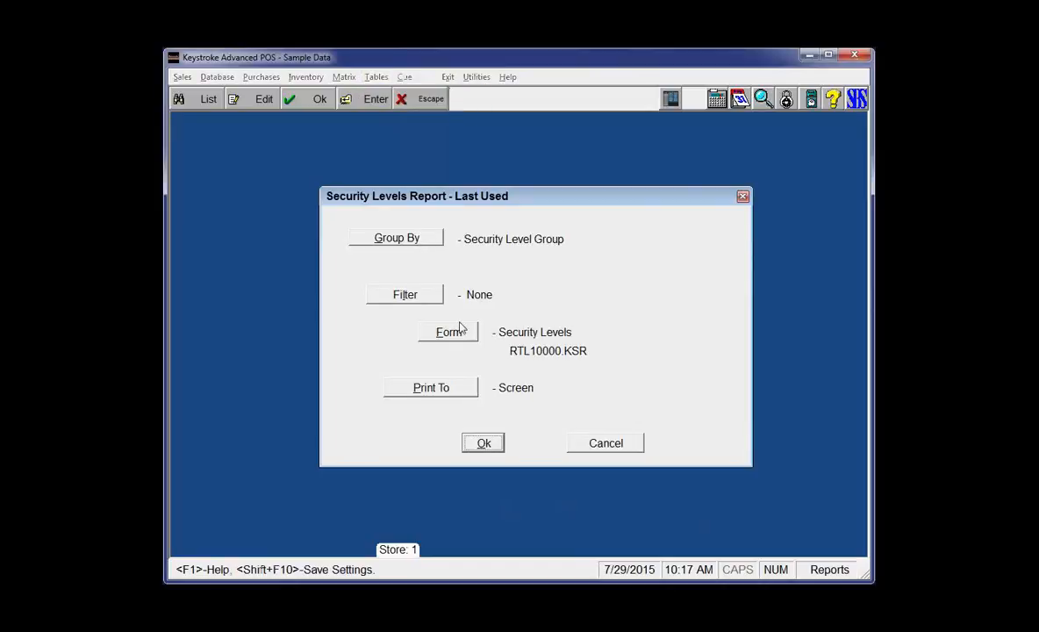
click(493, 444)
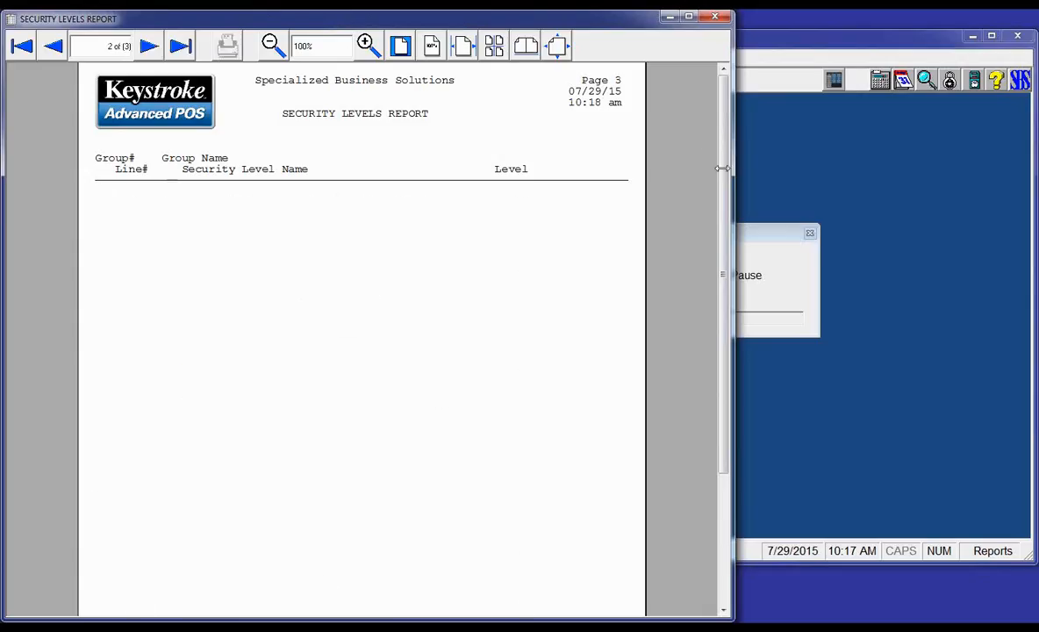
- Review the Security Levels report from its first page through the Sales Transactions group, including the per-type overrides, and close it
drag(721, 167, 605, 168)
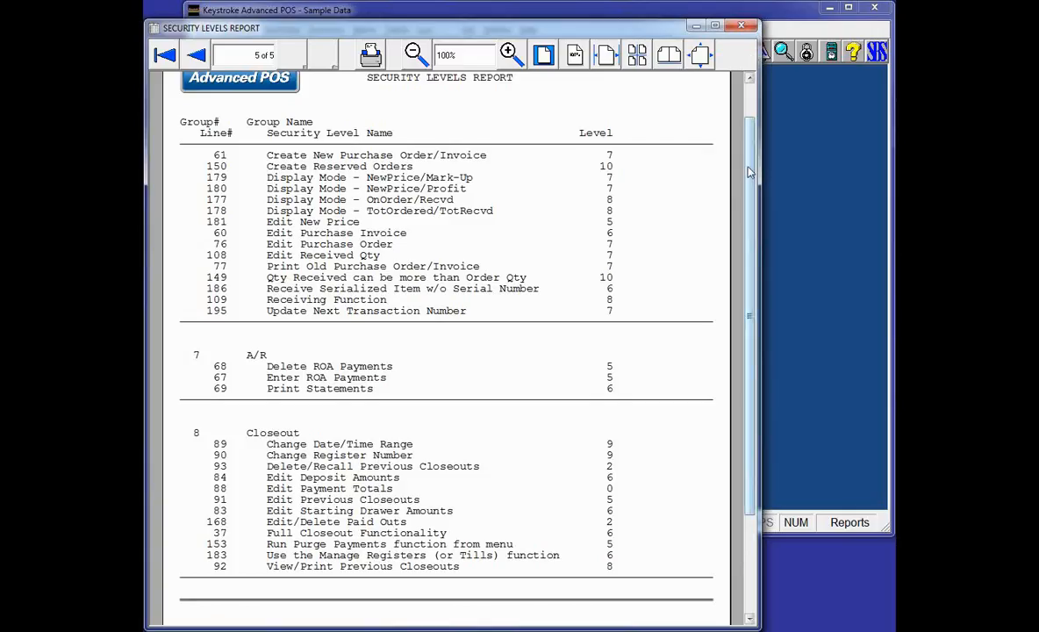
click(165, 55)
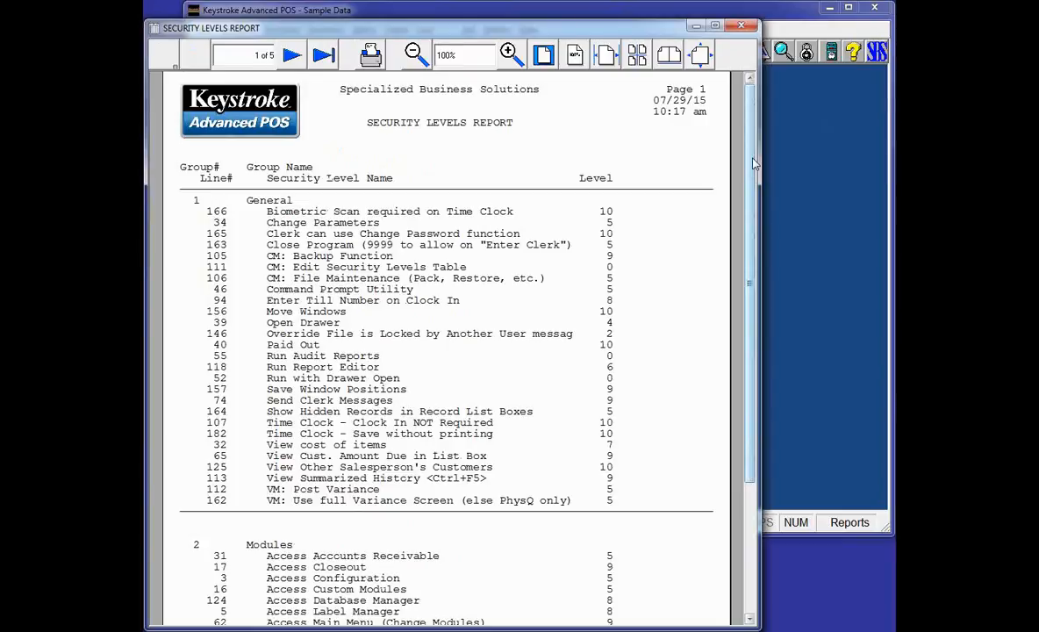
drag(752, 163, 784, 214)
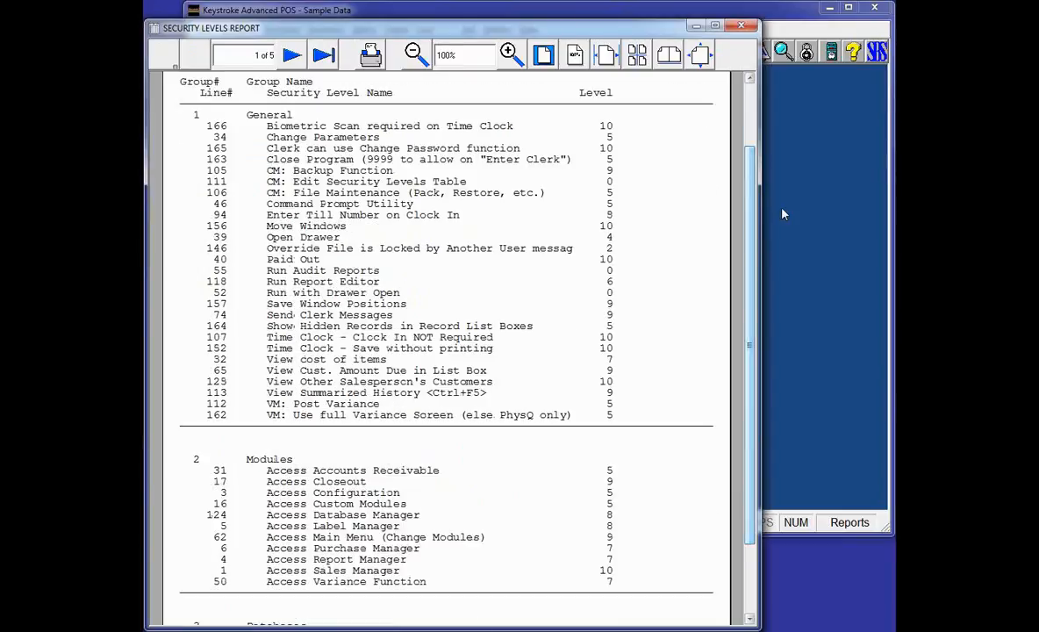
scroll(784, 214, down, 3)
scroll(784, 214, down, 5)
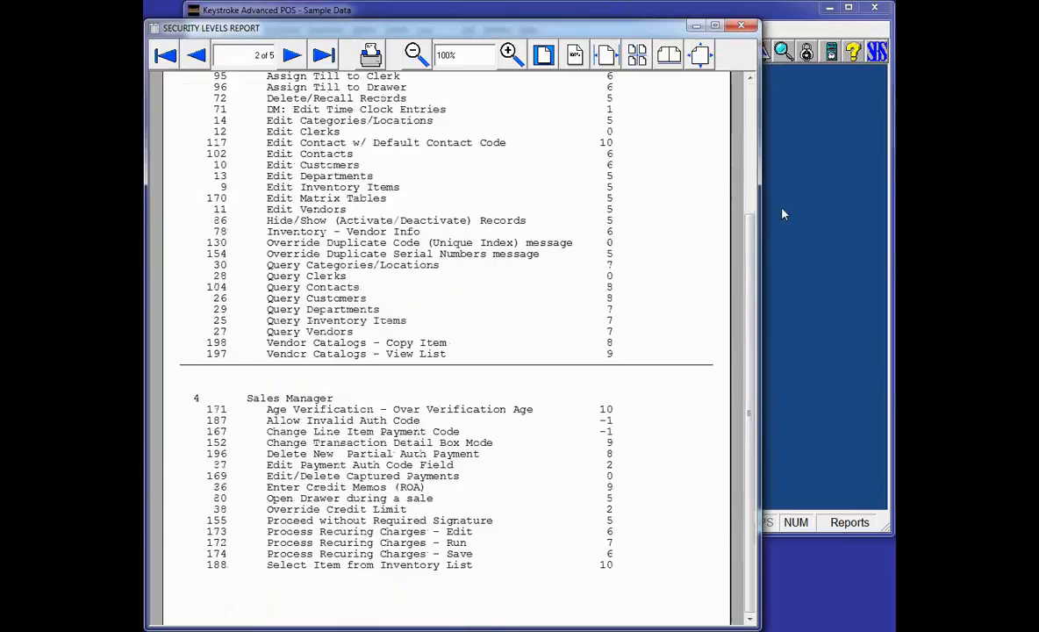
scroll(784, 214, down, 6)
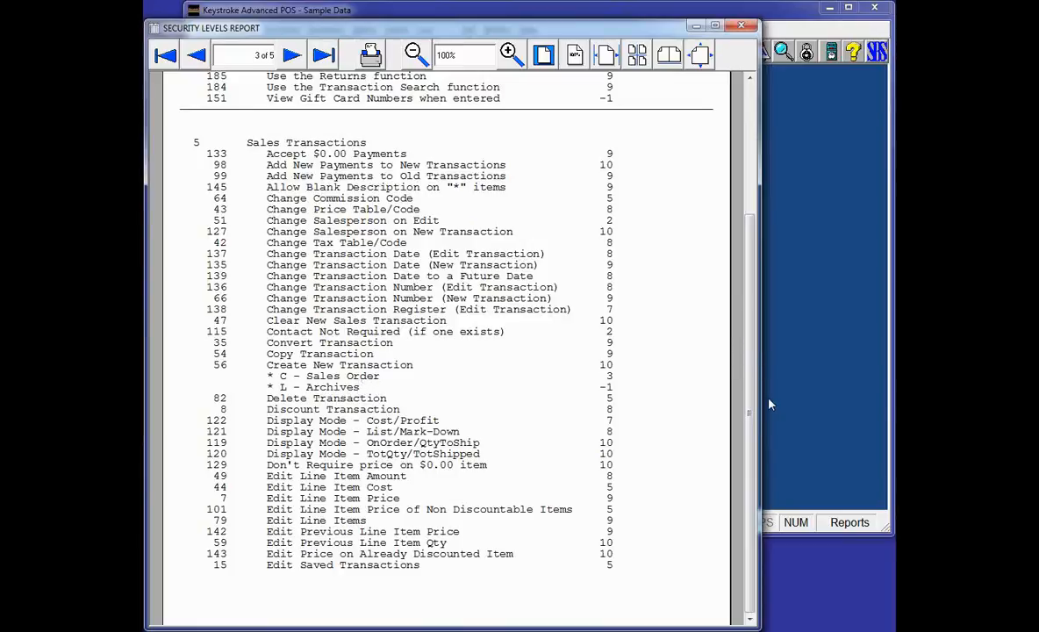
click(744, 24)
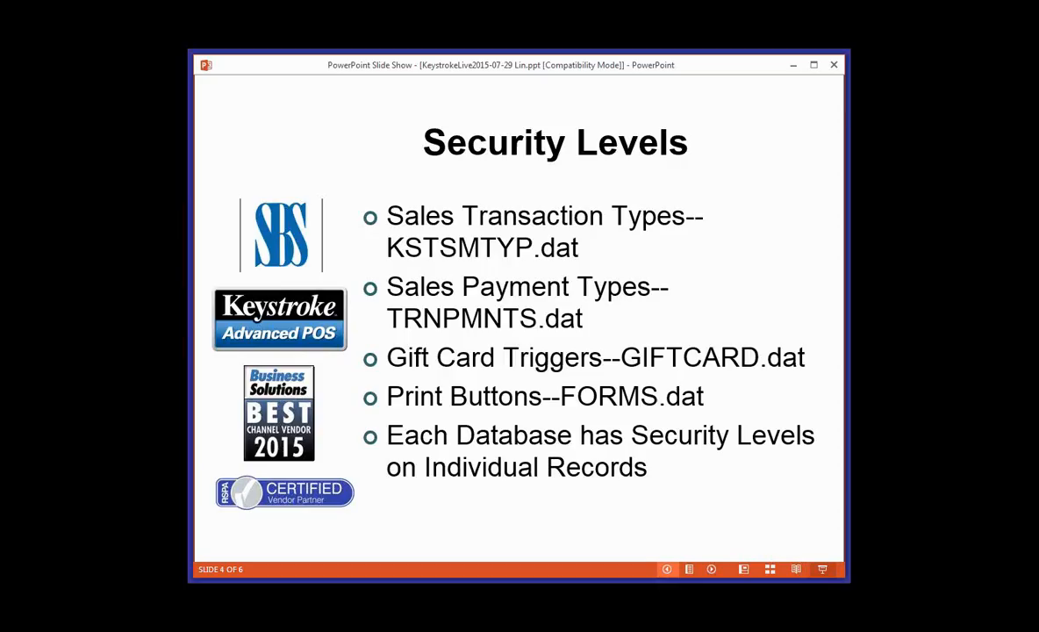
key(Right)
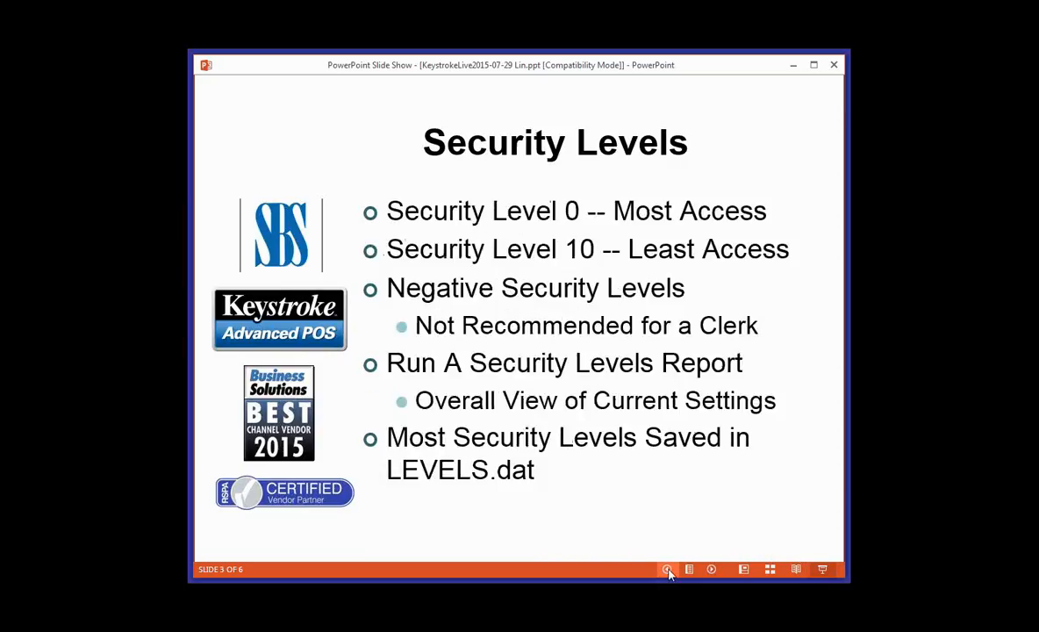